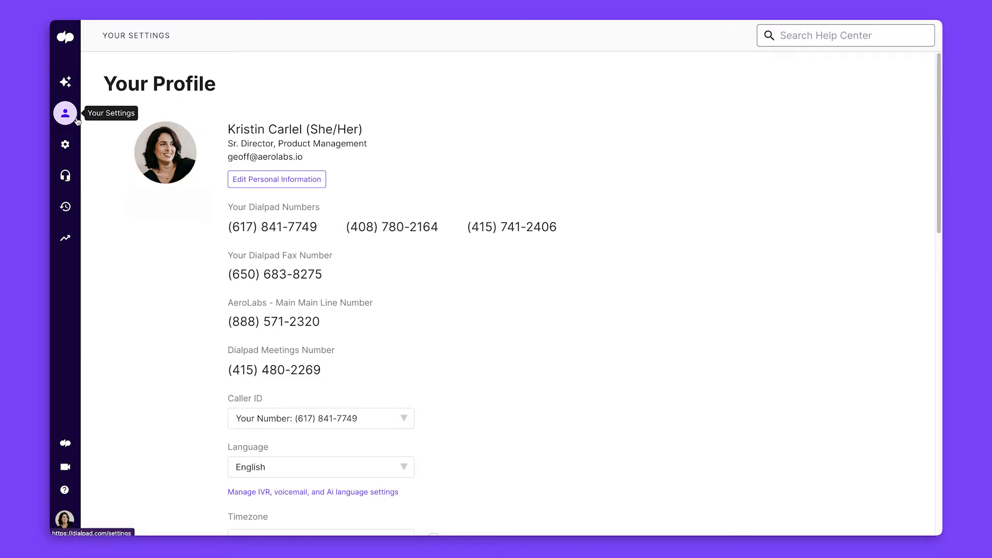
pyautogui.scroll(-3, 100, 134)
pyautogui.scroll(-4, 100, 137)
pyautogui.scroll(-3, 100, 137)
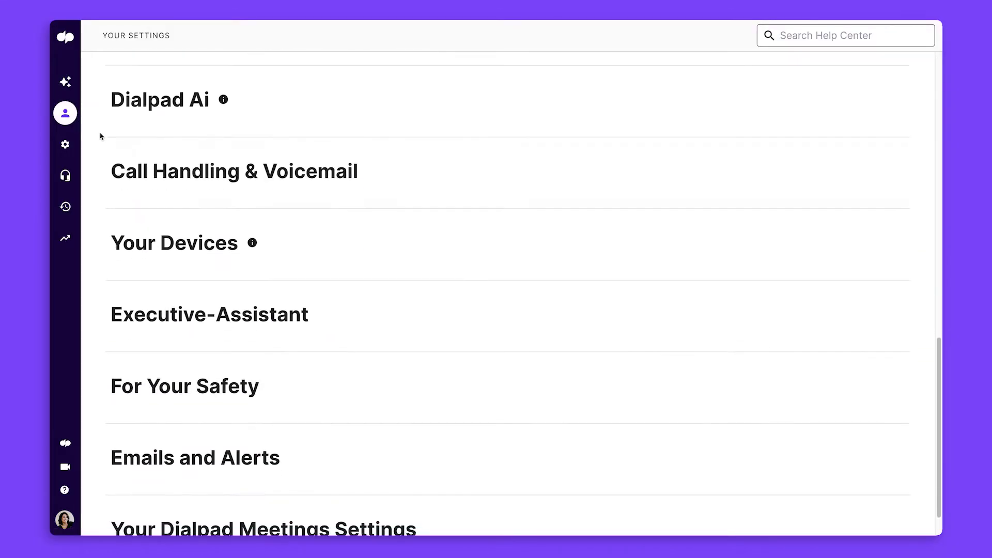
pyautogui.scroll(-2, 100, 148)
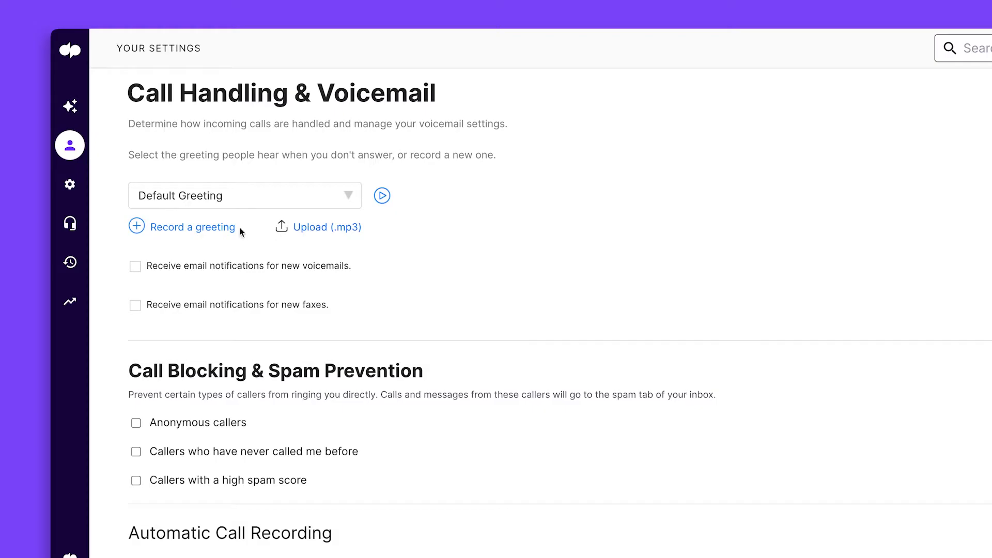
# Step: Enable email alerts for new voicemails and faxes, and send anonymous callers to spam
pyautogui.click(207, 228)
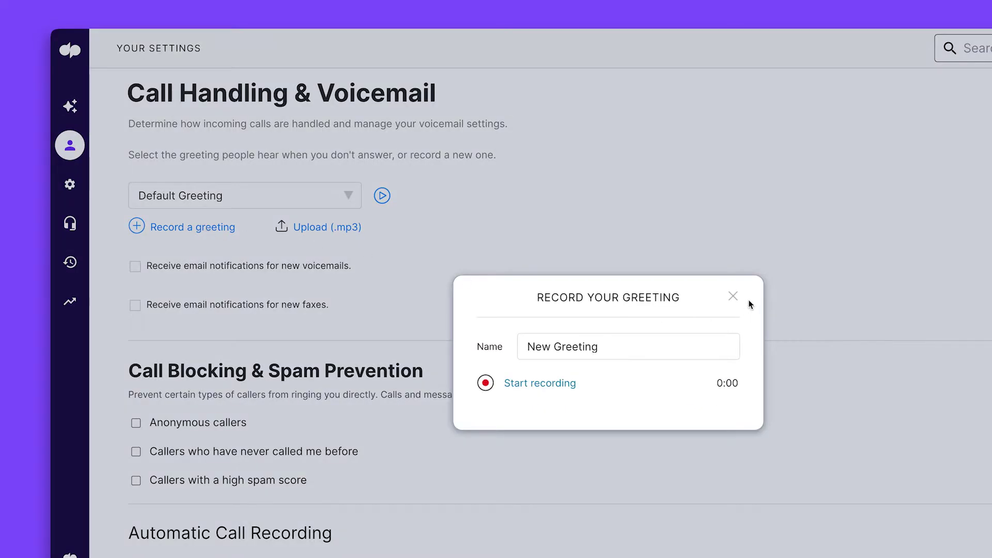
pyautogui.click(733, 296)
pyautogui.click(136, 267)
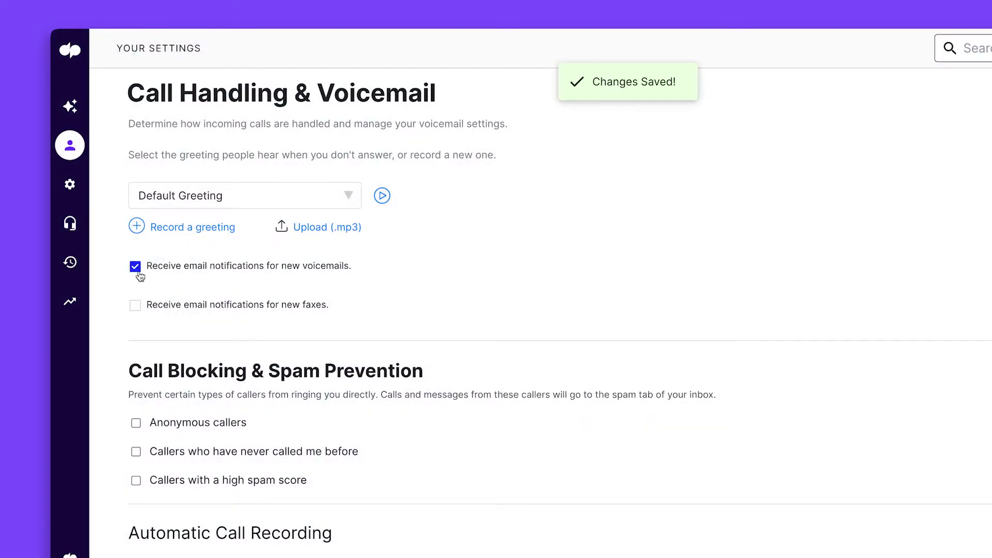
pyautogui.click(135, 306)
pyautogui.scroll(-5, 105, 394)
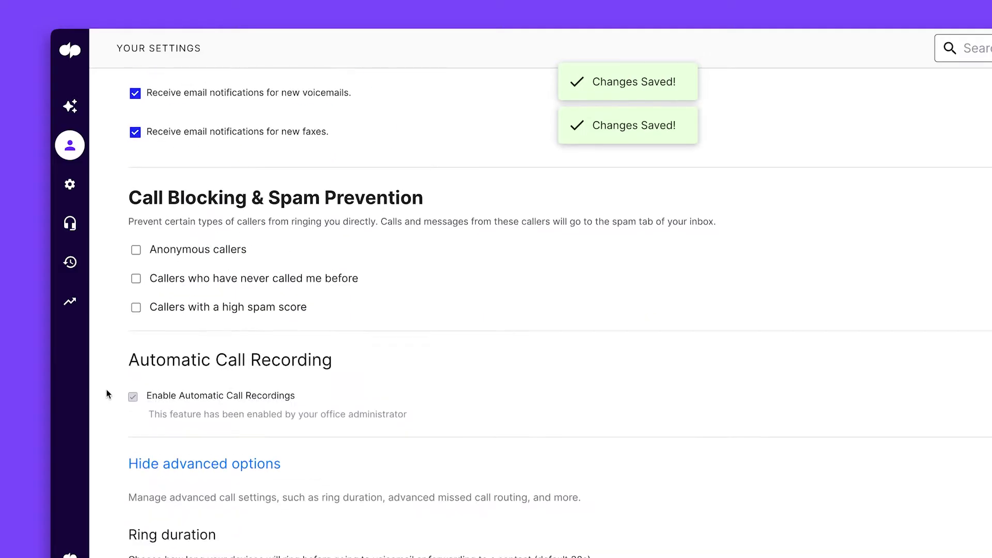
pyautogui.click(136, 147)
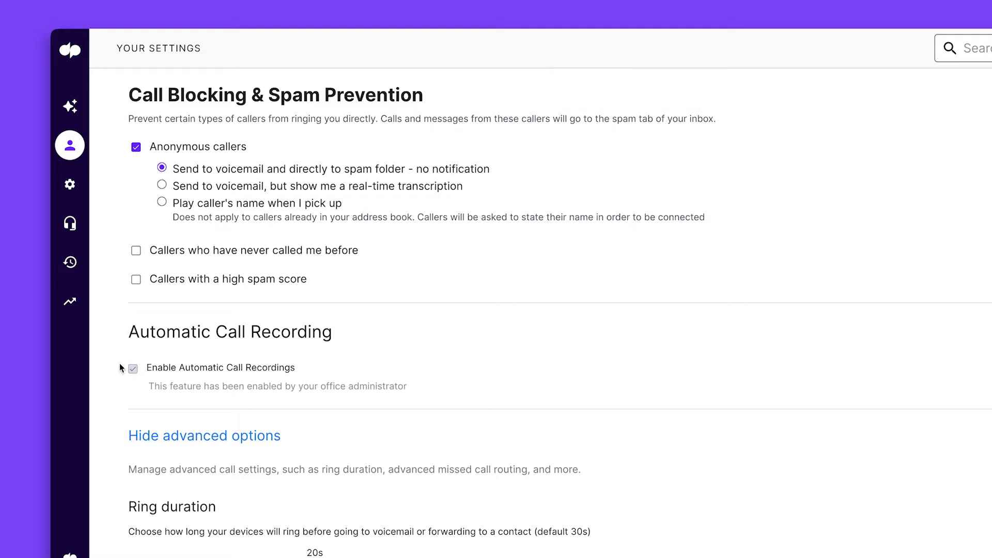
pyautogui.scroll(-3, 120, 366)
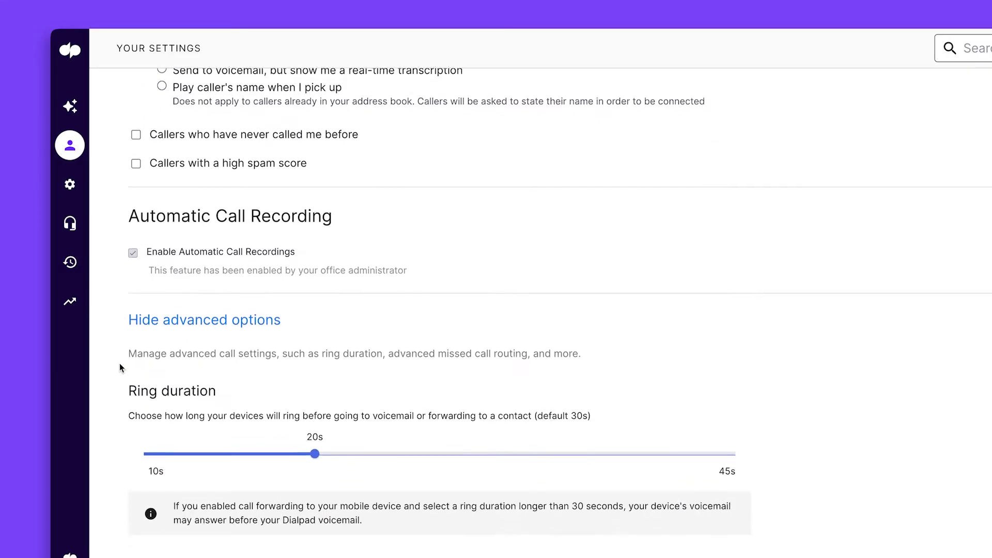
pyautogui.scroll(-3, 119, 366)
pyautogui.moveTo(314, 318); pyautogui.dragTo(480, 319)
pyautogui.scroll(-3, 437, 323)
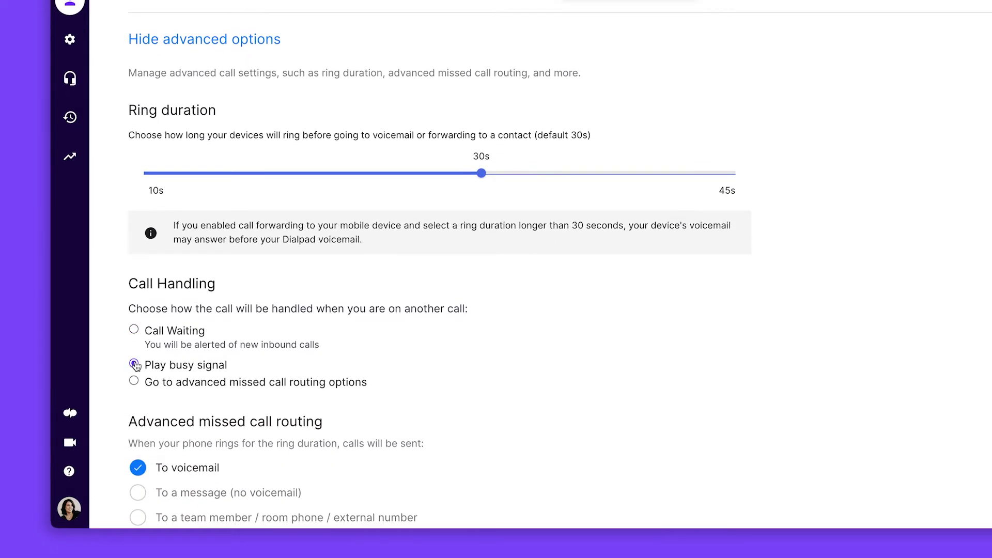
# Step: Play a busy signal during calls and route missed calls to a department, office or call center
pyautogui.click(133, 364)
pyautogui.scroll(-2, 110, 360)
pyautogui.scroll(-3, 110, 361)
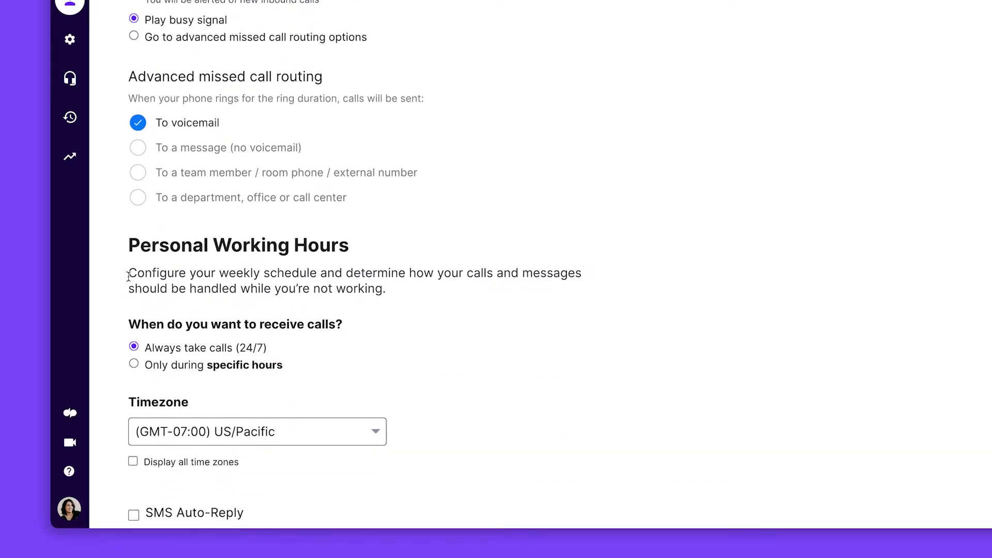
pyautogui.click(139, 173)
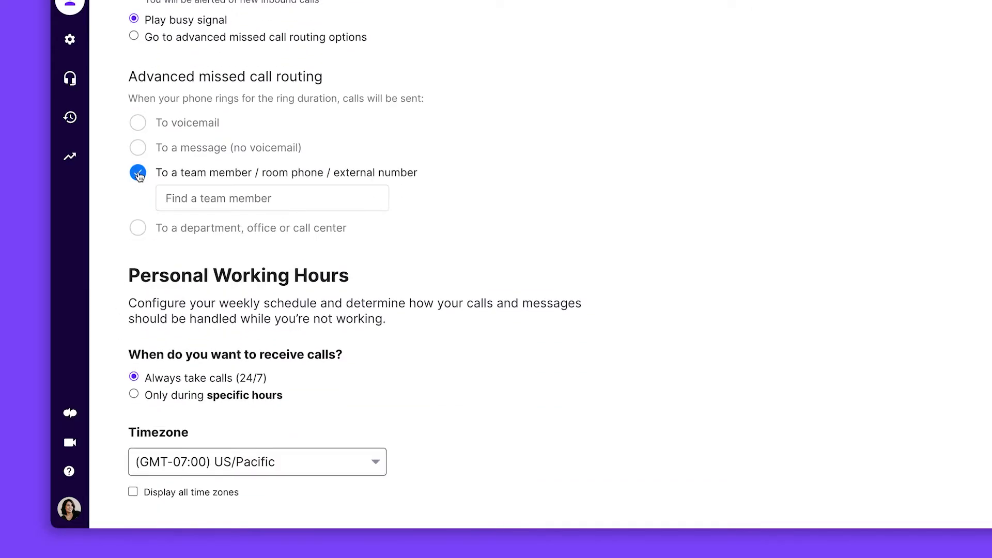
pyautogui.click(138, 228)
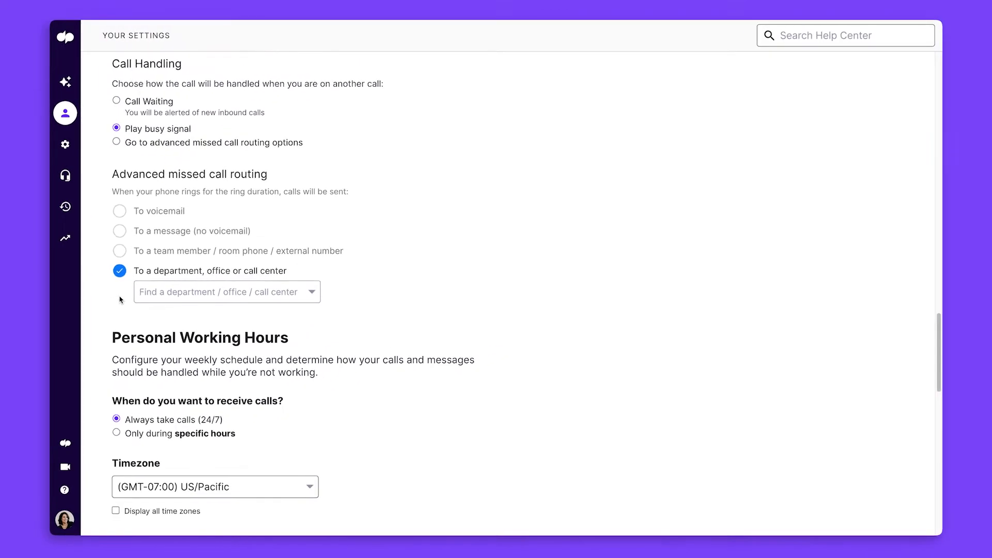
pyautogui.scroll(-3, 95, 308)
# Step: Keep the US/Pacific time zone and enable SMS Auto-Reply for Do Not Disturb
pyautogui.click(307, 223)
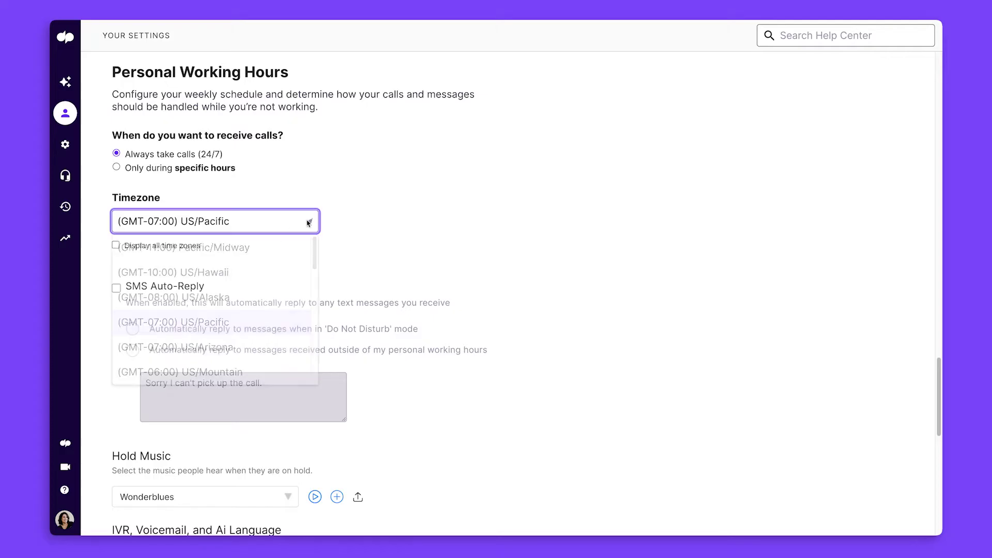
pyautogui.click(348, 249)
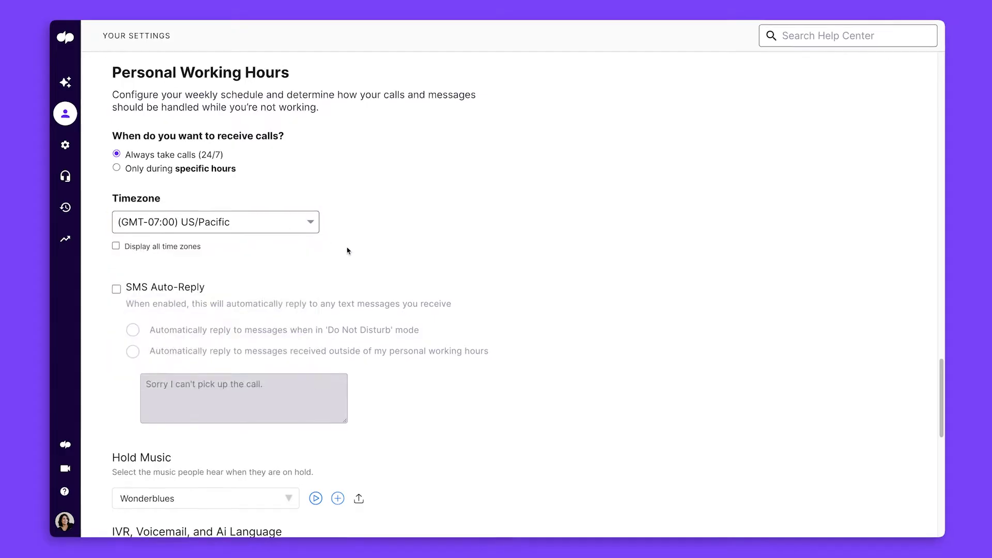
pyautogui.click(130, 347)
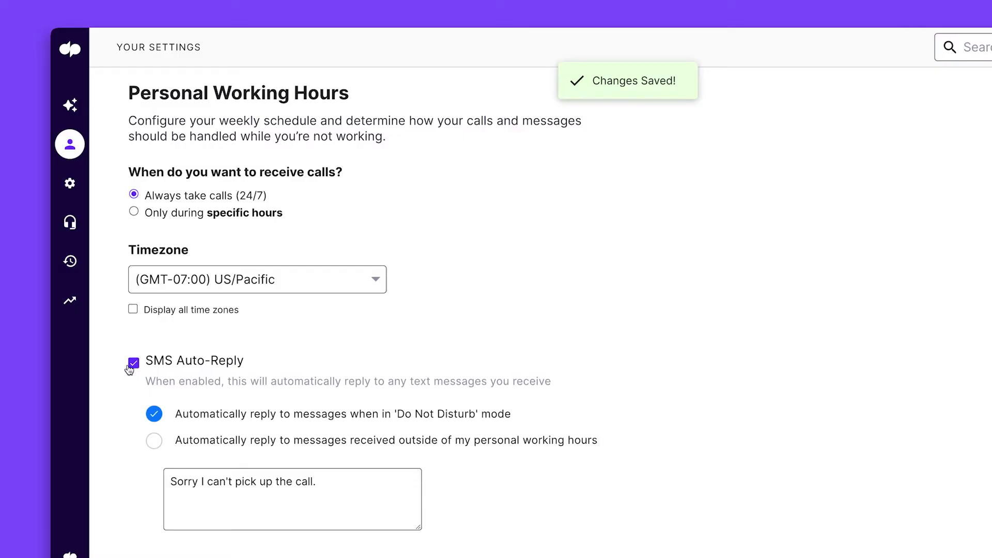
pyautogui.scroll(-6, 116, 480)
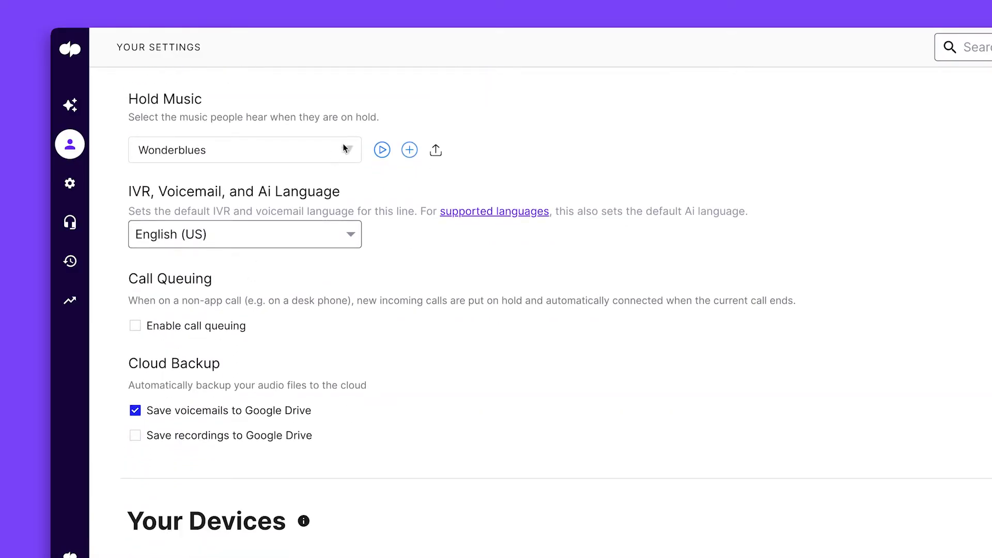
# Step: Choose Light Touch hold music and keep English (US) as the language
pyautogui.click(345, 149)
pyautogui.click(339, 197)
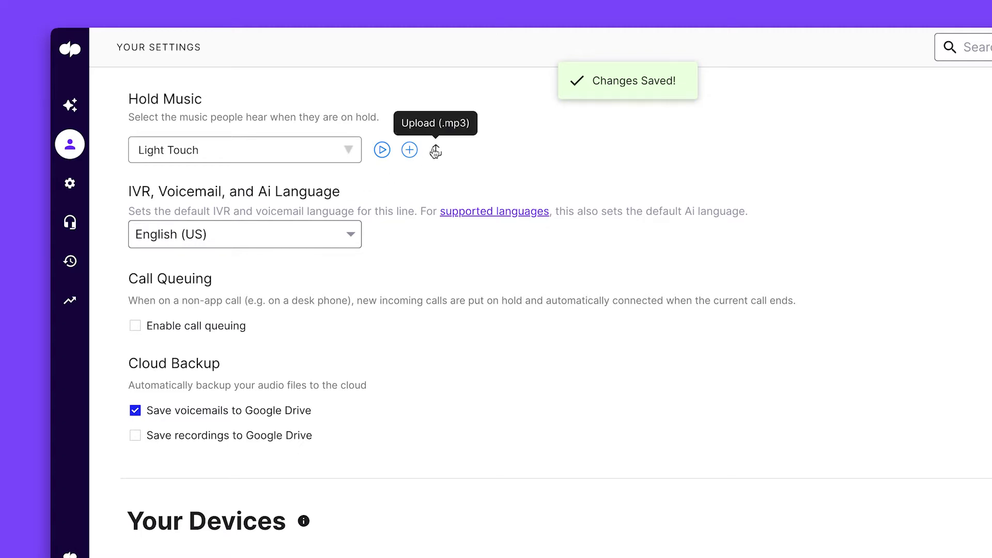
pyautogui.click(346, 235)
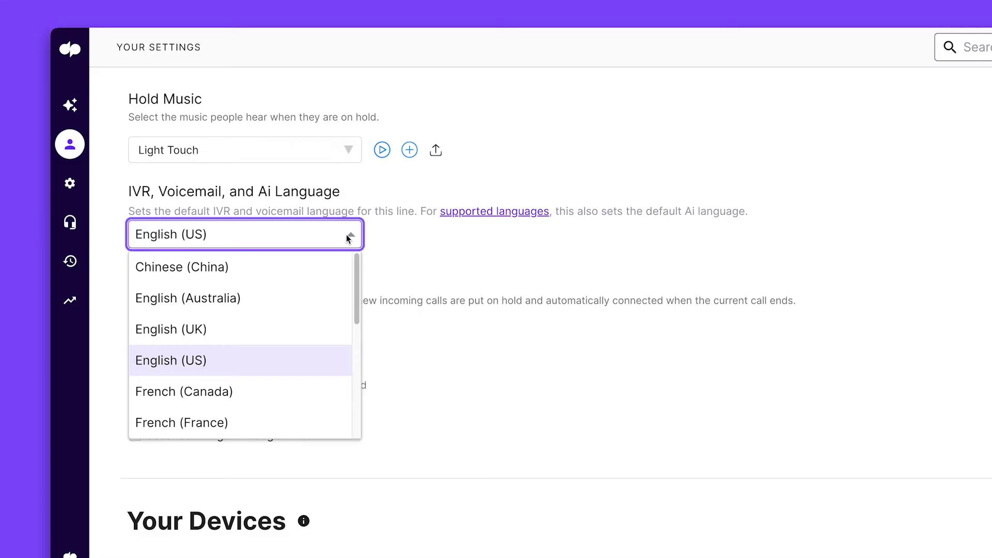
pyautogui.click(395, 243)
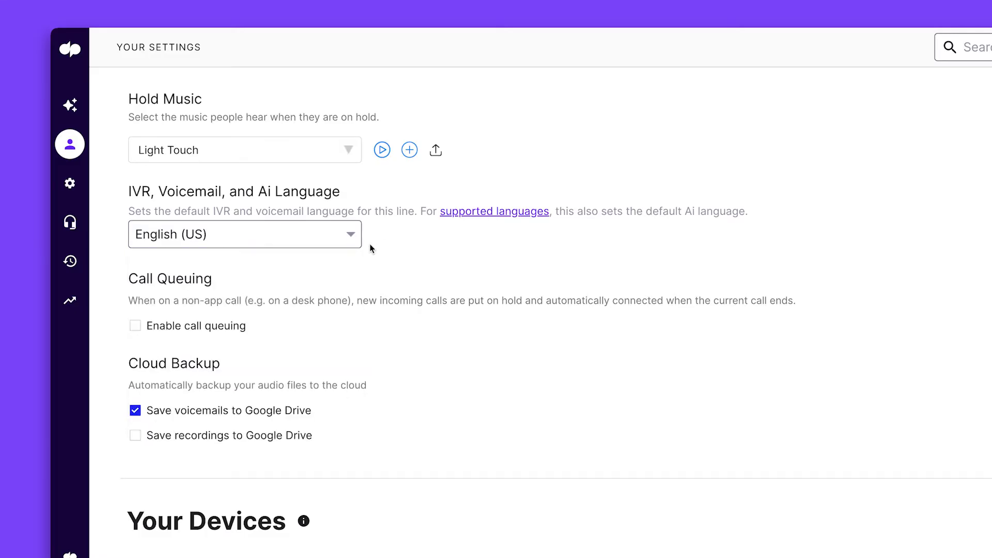
# Step: Enable call queuing with maximum queue size 6 and maximum wait 6 minutes
pyautogui.click(136, 326)
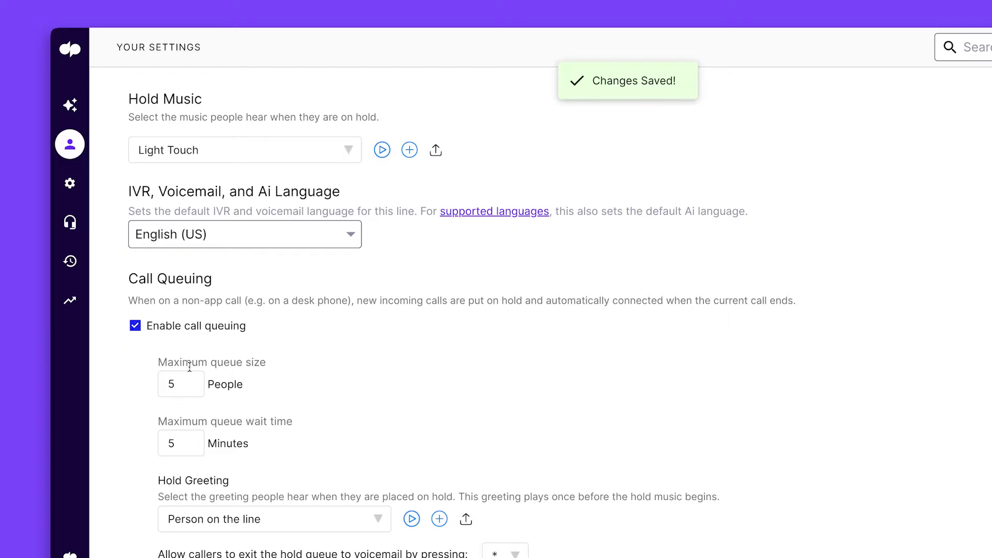
pyautogui.moveTo(180, 383)
pyautogui.click(189, 382)
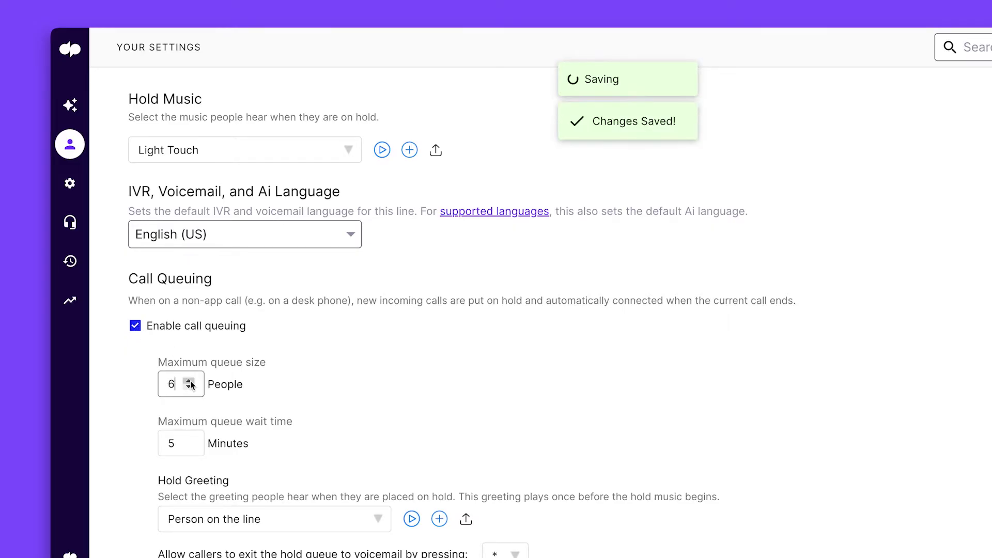
pyautogui.click(190, 441)
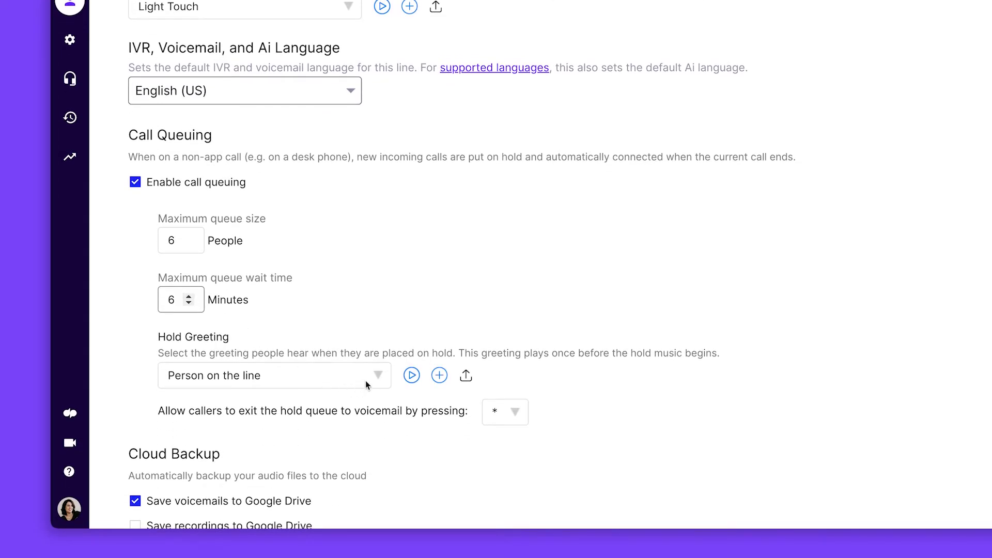
pyautogui.click(366, 385)
pyautogui.click(375, 377)
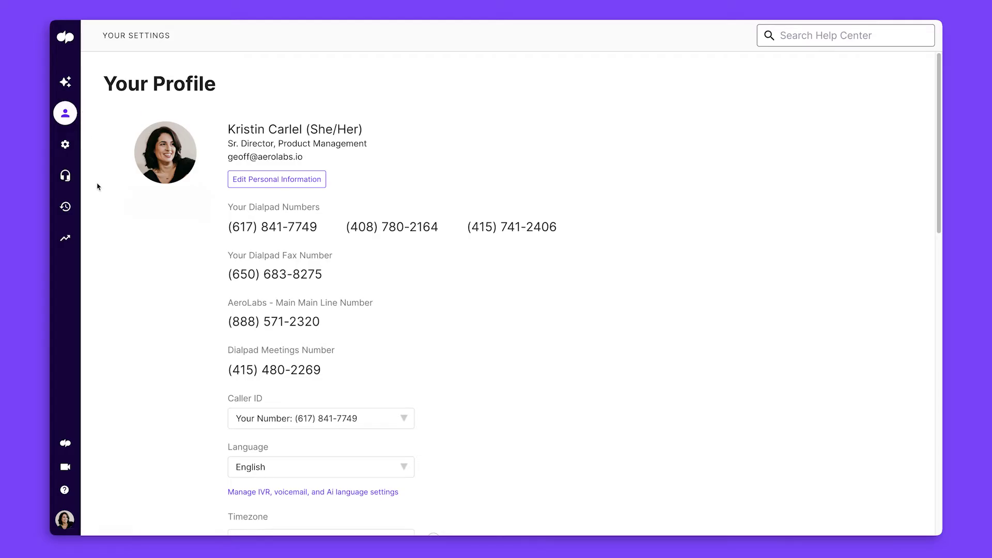
pyautogui.scroll(-3, 97, 186)
pyautogui.scroll(-3, 98, 186)
pyautogui.scroll(-3, 97, 186)
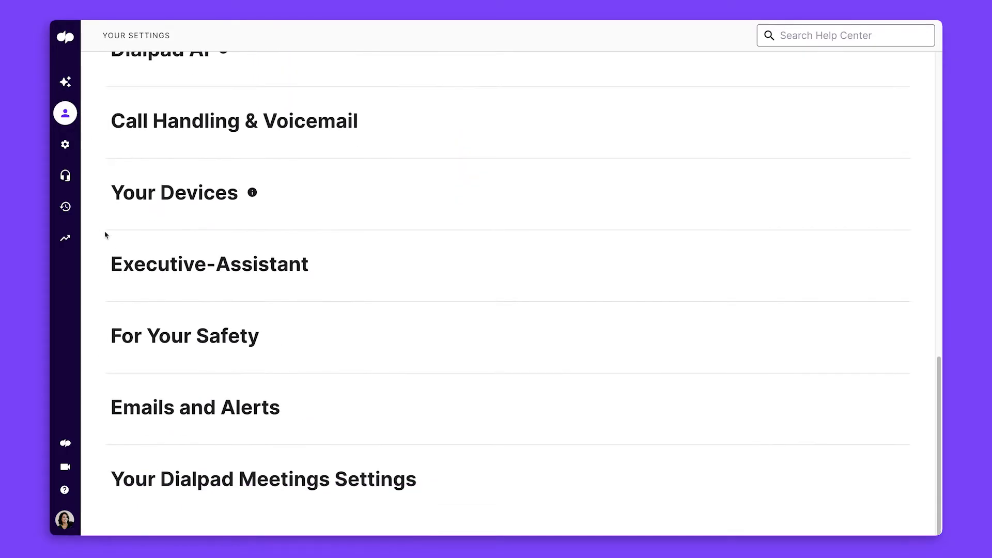
# Step: Request a colleague as assistant with access to voicemails, transcripts and recordings
pyautogui.click(114, 250)
pyautogui.scroll(-1, 107, 258)
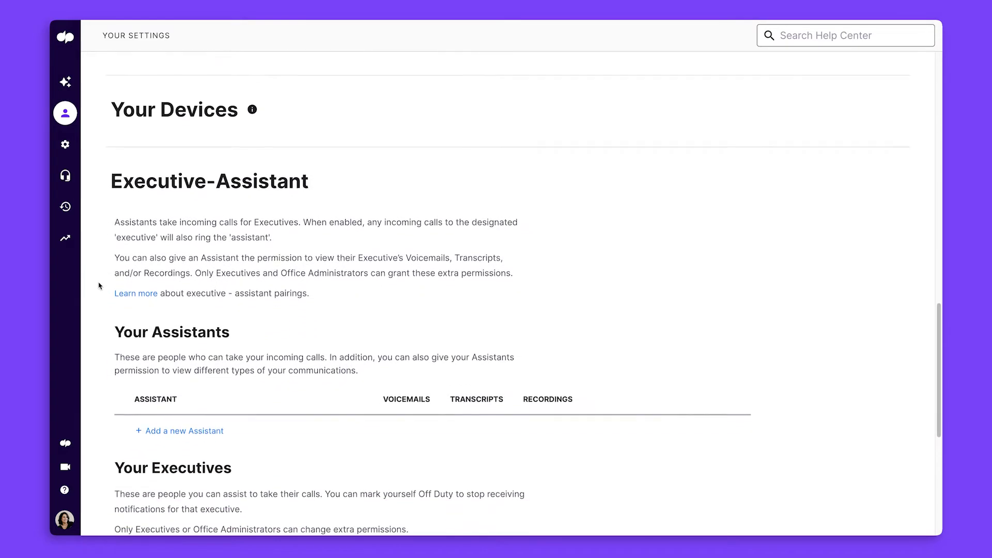
pyautogui.scroll(-2, 99, 286)
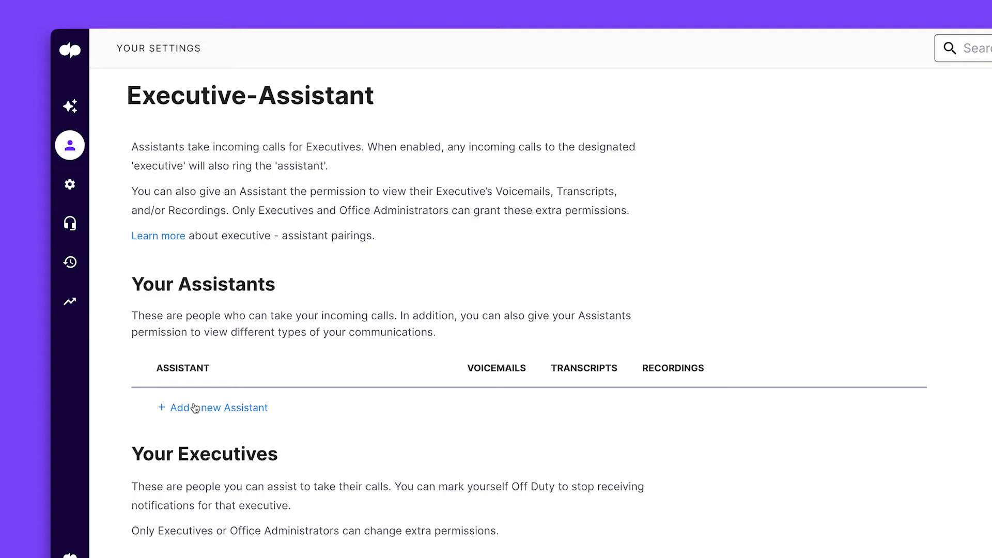
pyautogui.click(186, 382)
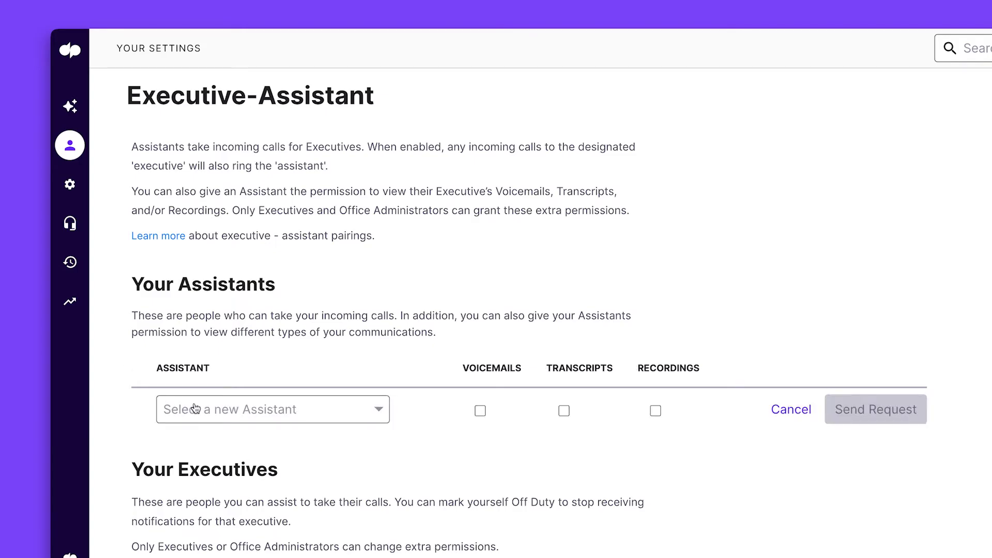
pyautogui.click(230, 412)
pyautogui.write('Landon')
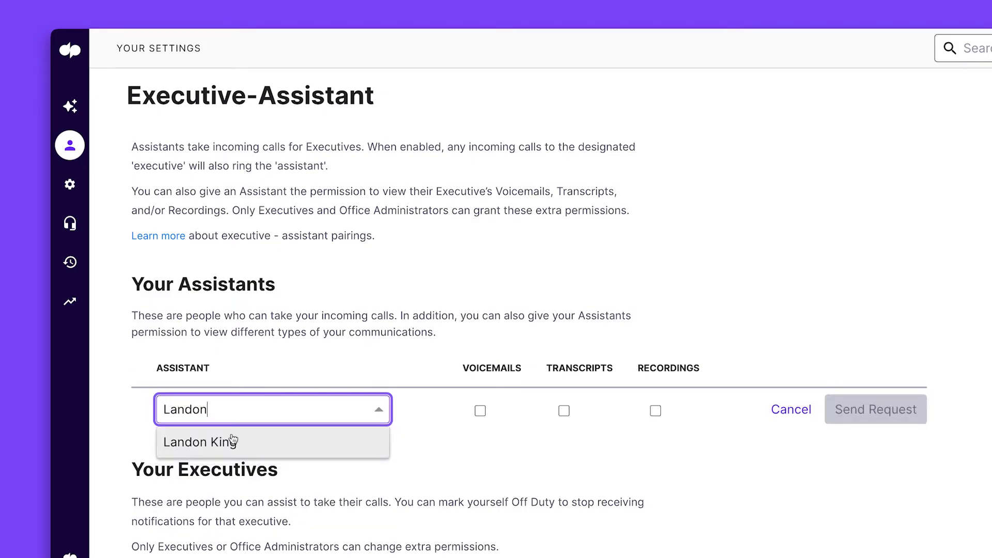
pyautogui.click(234, 441)
pyautogui.click(480, 412)
pyautogui.click(563, 411)
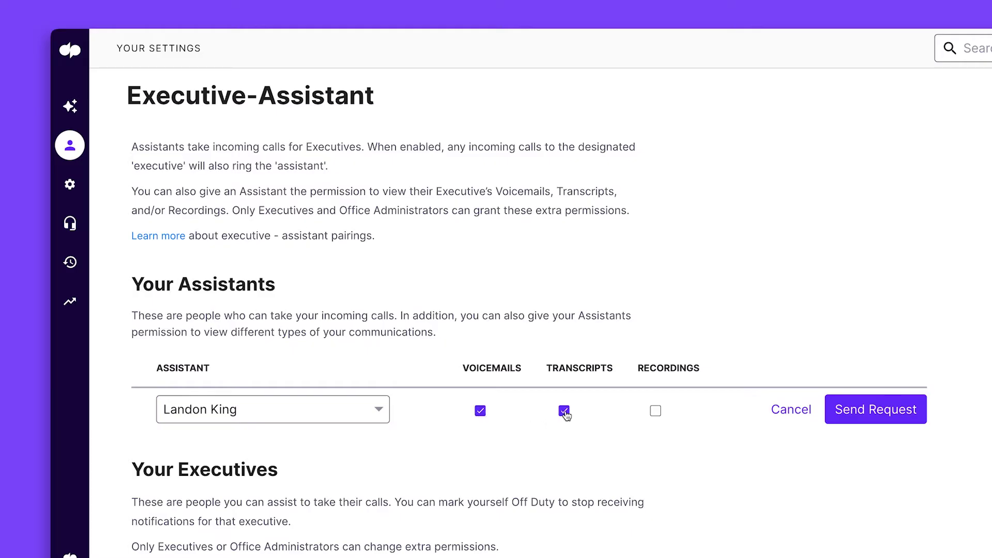
pyautogui.click(657, 416)
pyautogui.click(869, 415)
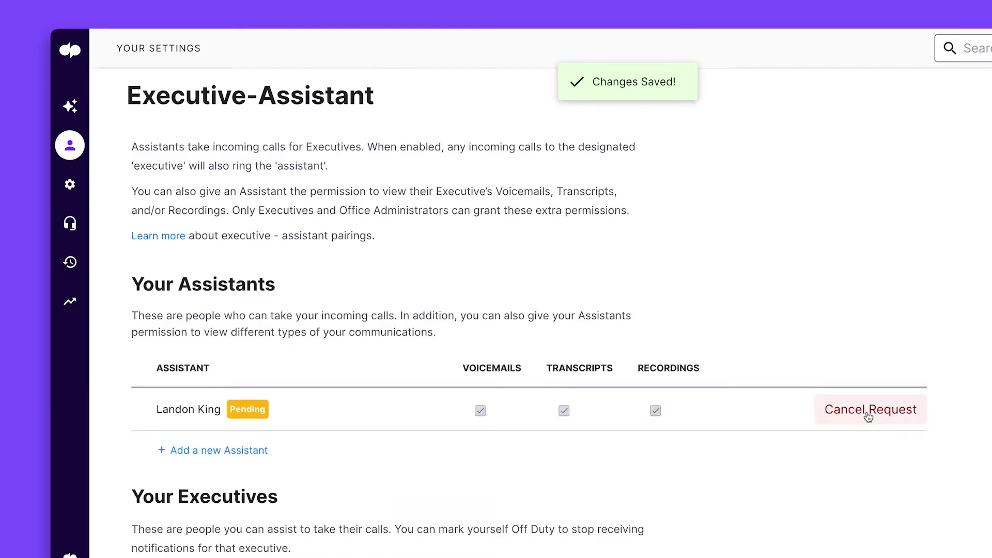
pyautogui.scroll(-3, 863, 469)
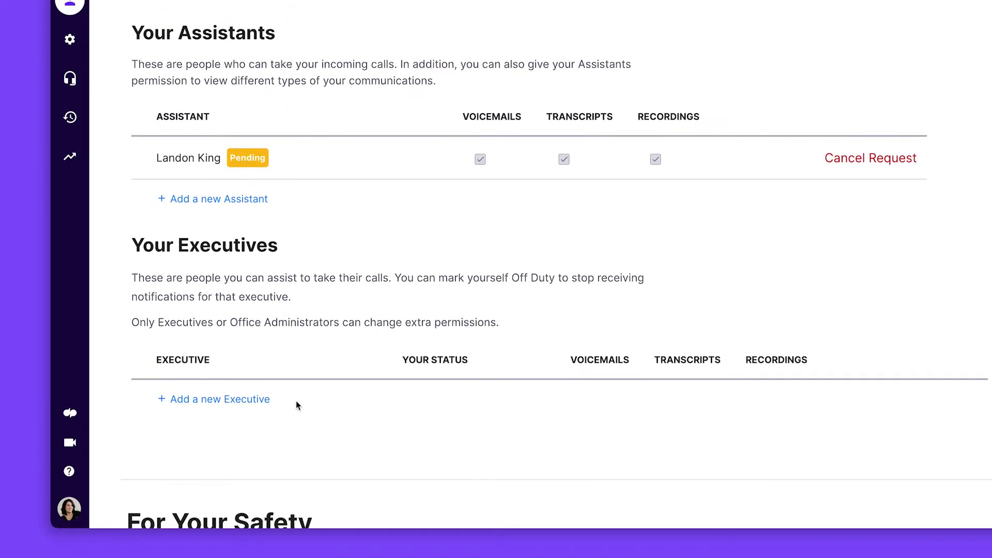
# Step: Pick a matching colleague as a new executive and send the request
pyautogui.click(259, 401)
pyautogui.write('L')
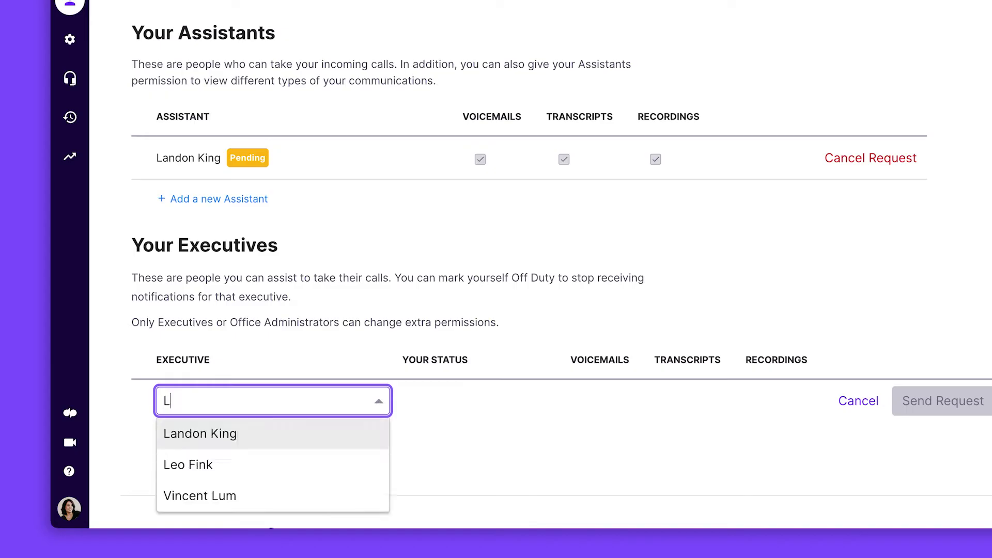
pyautogui.write('eo')
pyautogui.click(249, 434)
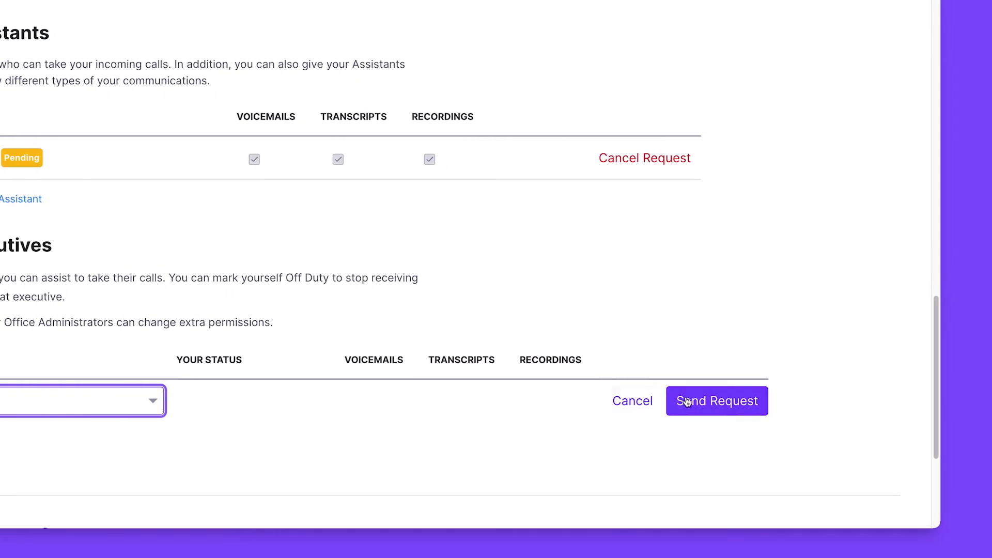
pyautogui.click(688, 401)
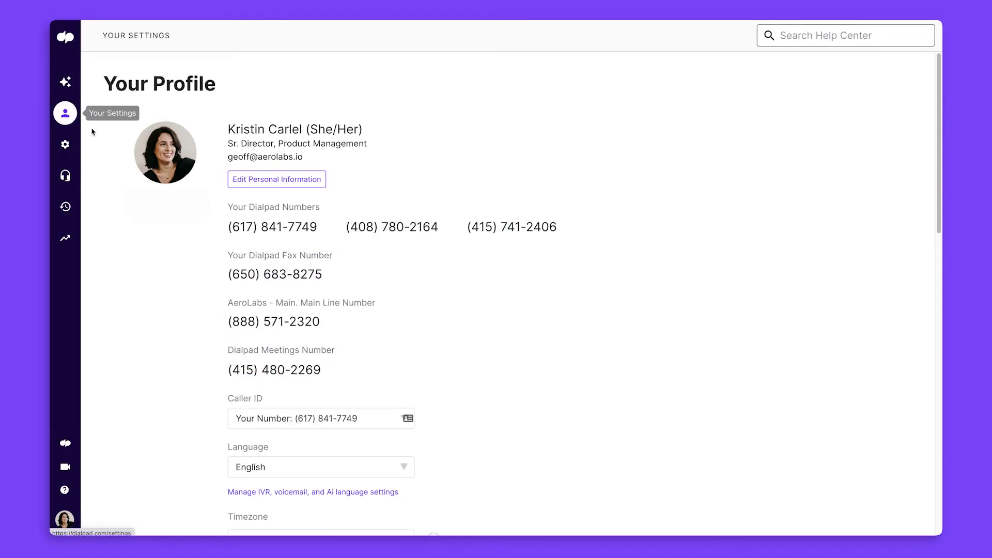
pyautogui.scroll(-3, 107, 144)
pyautogui.scroll(-4, 106, 144)
pyautogui.scroll(-2, 107, 145)
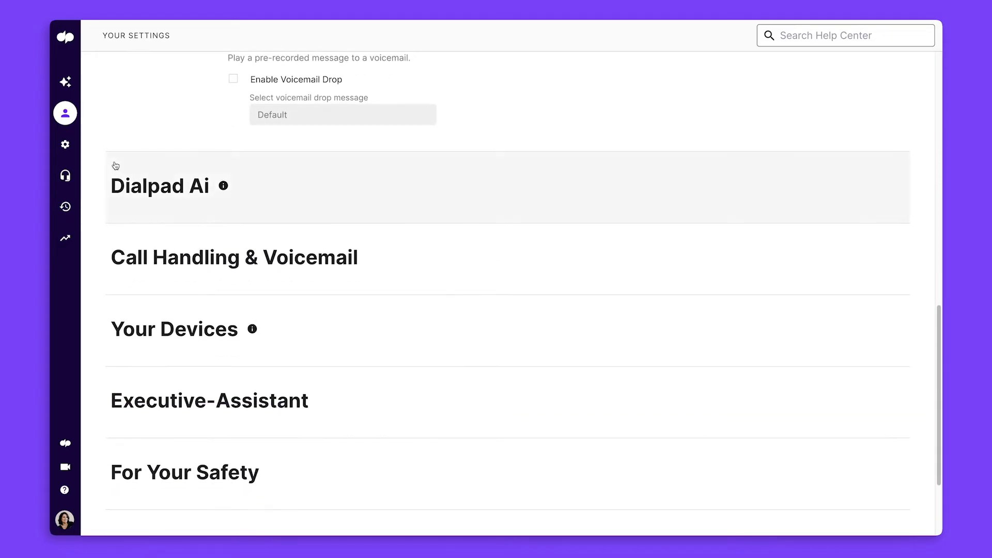
# Step: Turn on Ai for calls and add keyword RFP as an Acronym with hint R-F-P
pyautogui.click(115, 165)
pyautogui.scroll(-1, 100, 162)
pyautogui.scroll(-1, 99, 163)
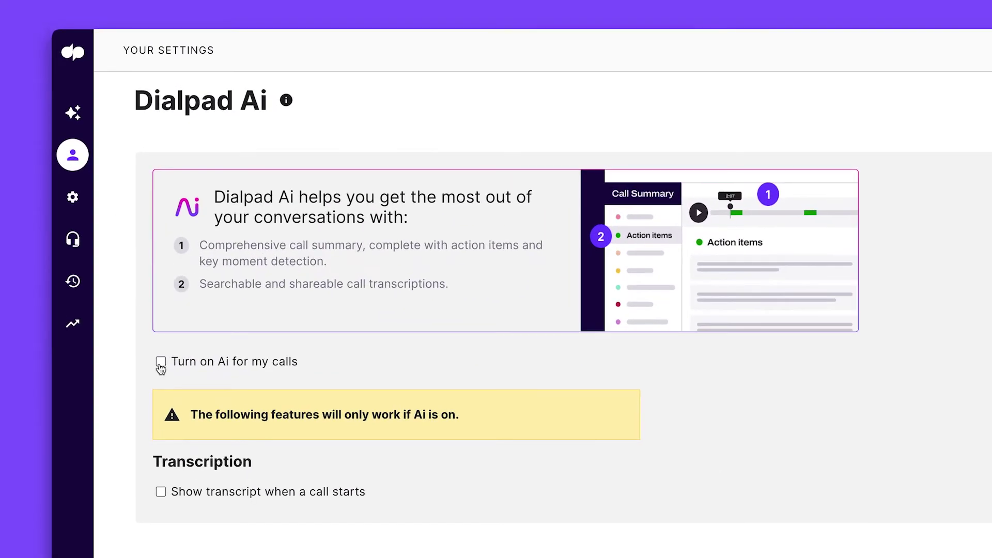
pyautogui.click(161, 363)
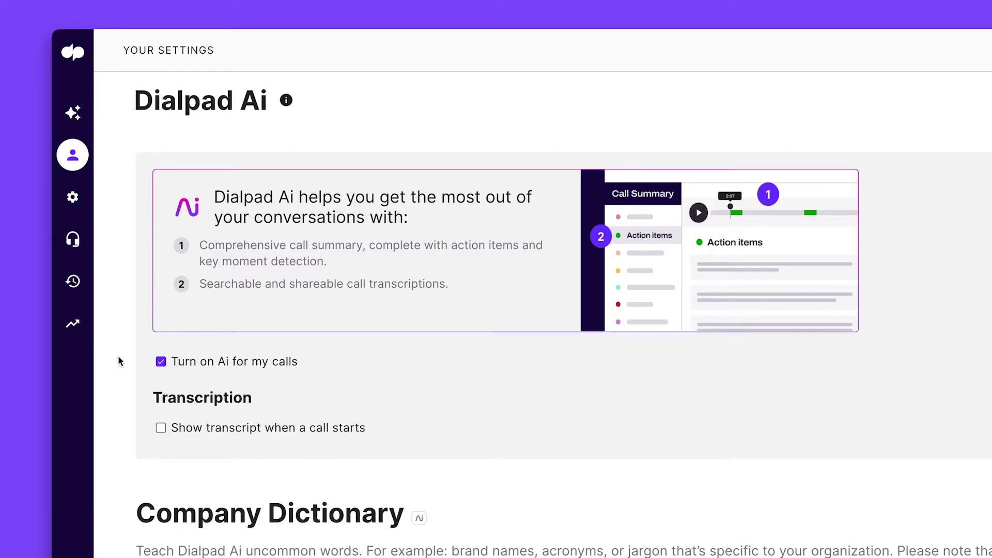
pyautogui.scroll(-2, 118, 357)
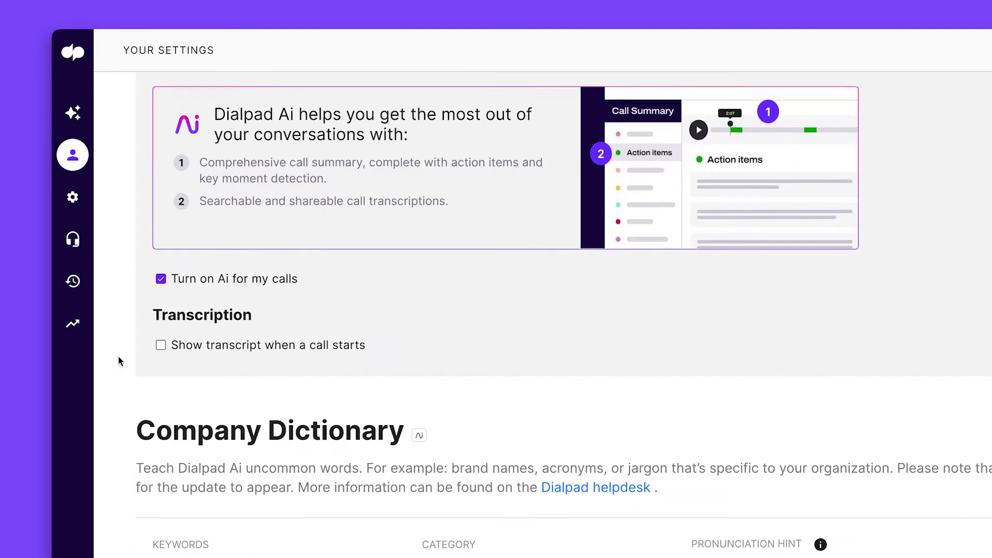
pyautogui.scroll(-3, 118, 357)
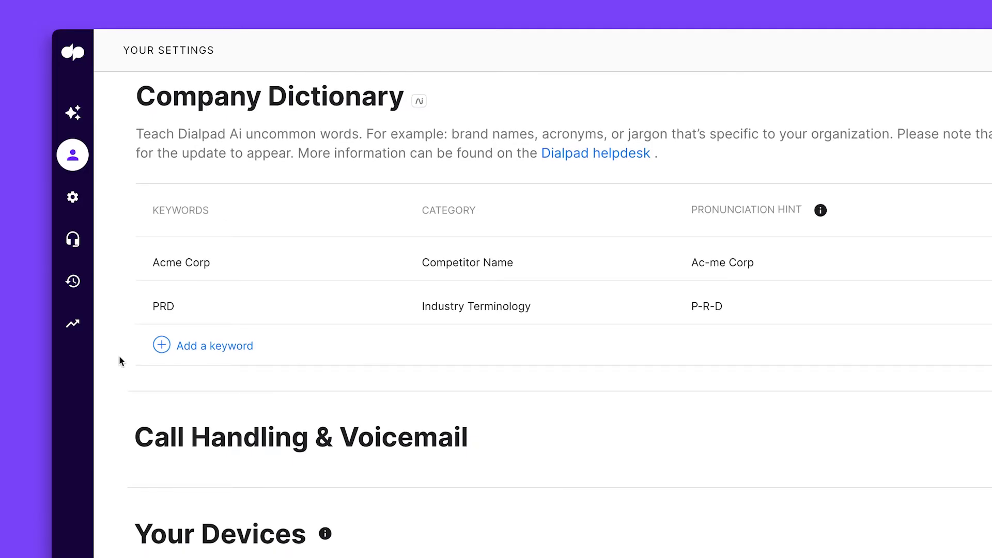
pyautogui.click(200, 347)
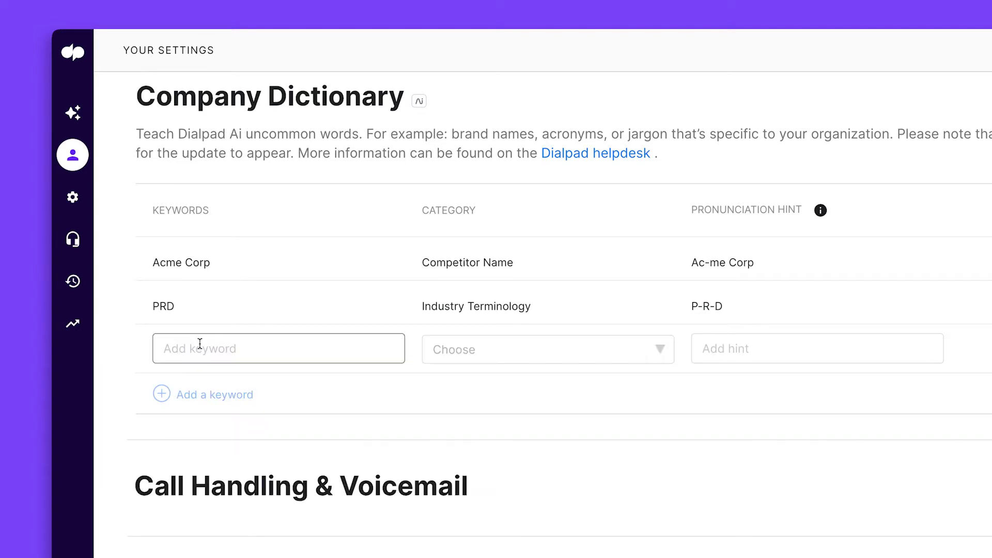
pyautogui.click(199, 347)
pyautogui.click(239, 376)
pyautogui.write('RFP')
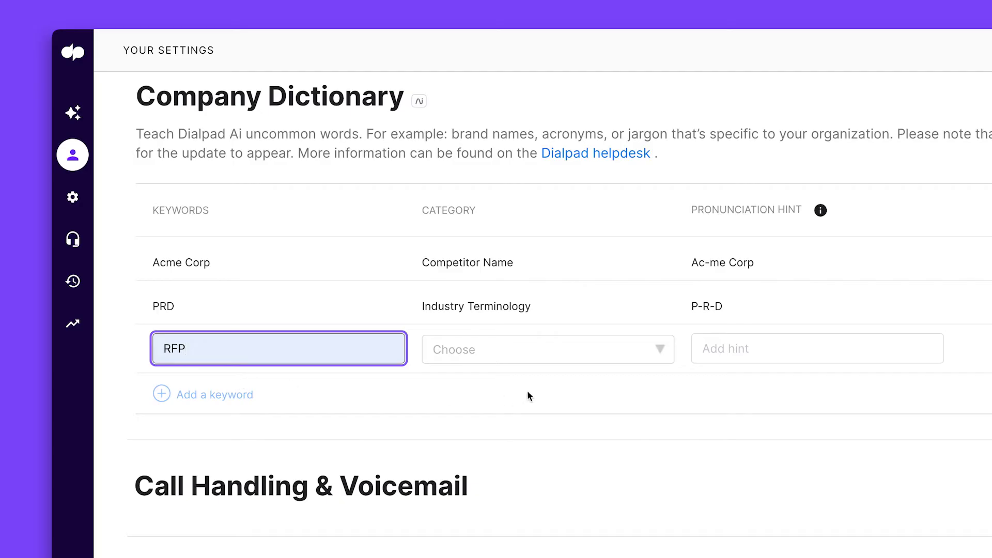
pyautogui.click(605, 357)
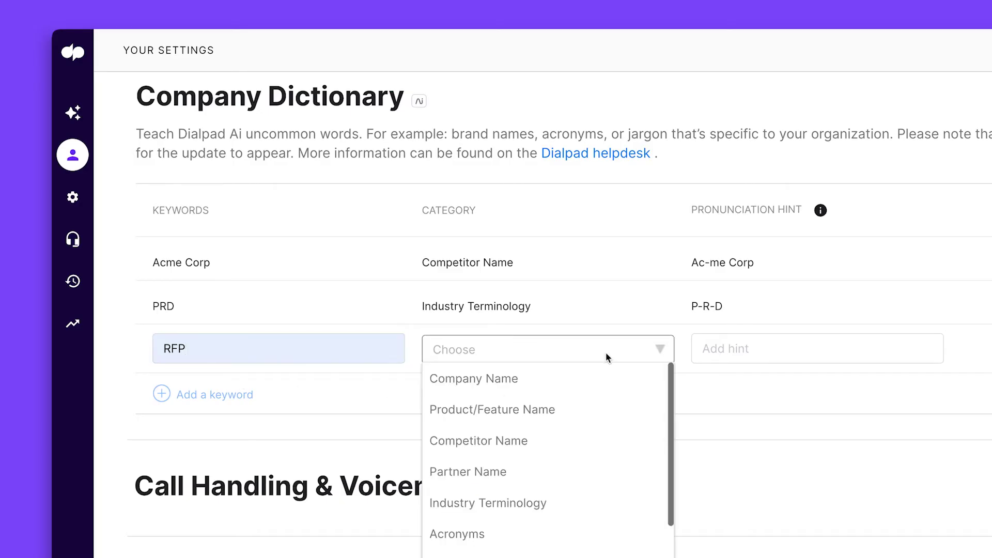
pyautogui.click(589, 532)
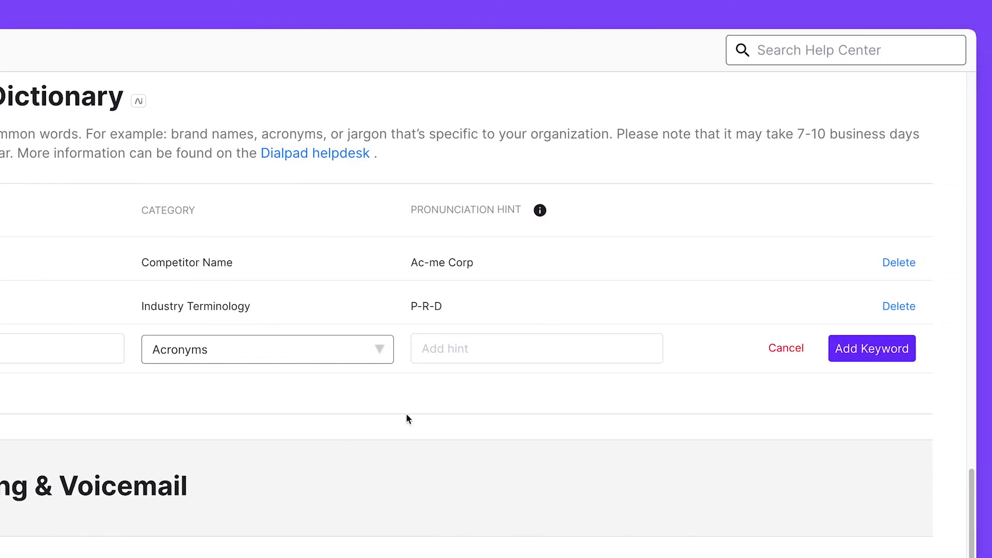
pyautogui.click(432, 348)
pyautogui.write('R-F-P')
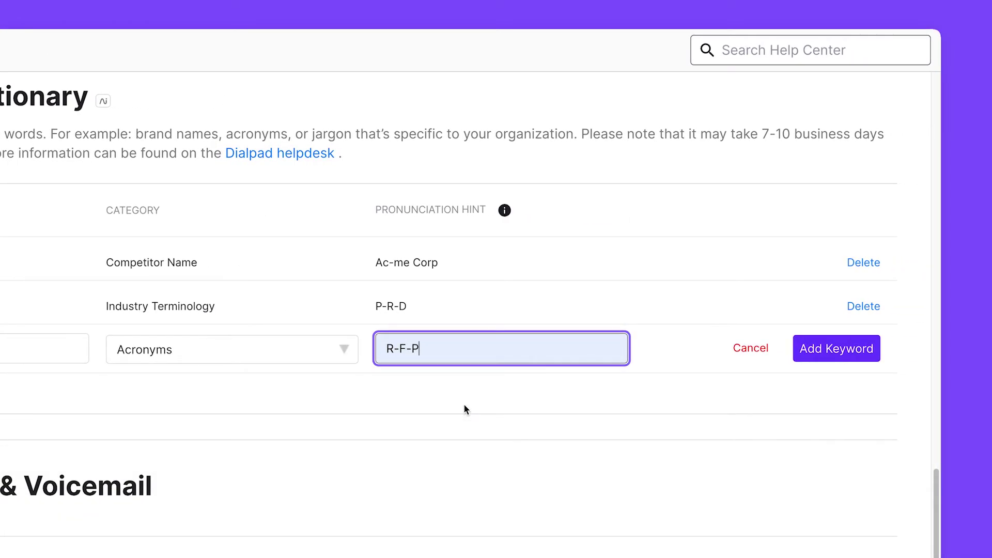
pyautogui.click(829, 350)
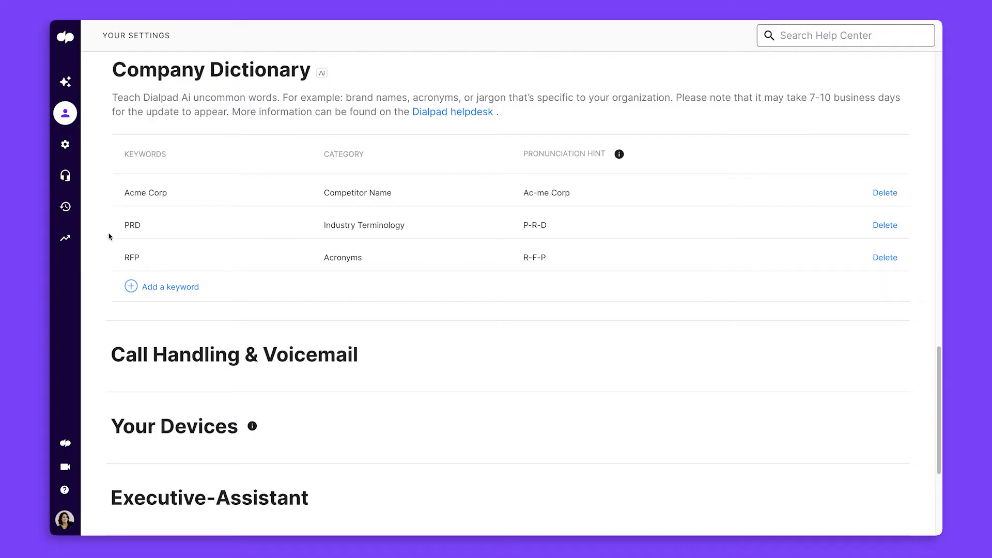
pyautogui.click(67, 210)
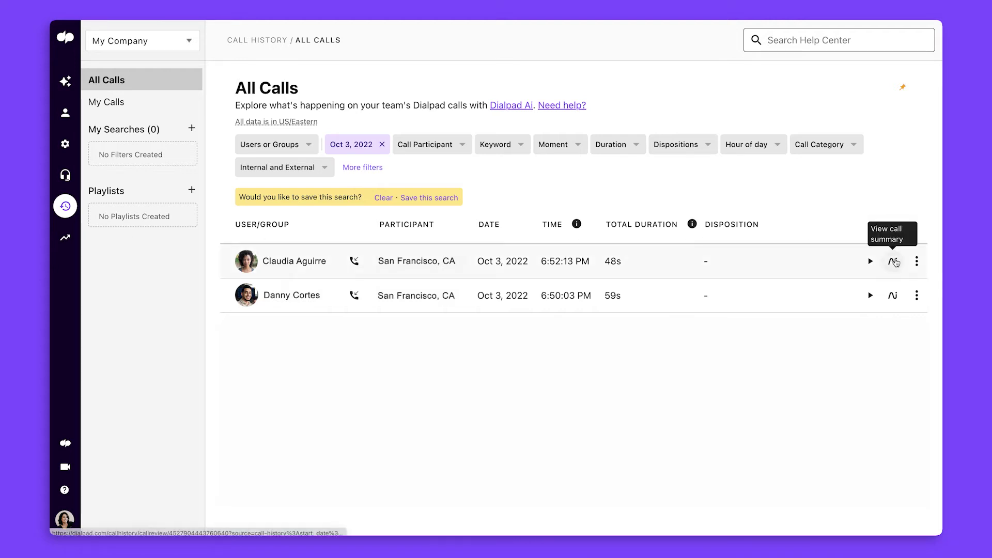
# Step: Review the latest call's Call Purpose, Positive Sentiment and Interesting Question moments, then its transcript
pyautogui.click(893, 262)
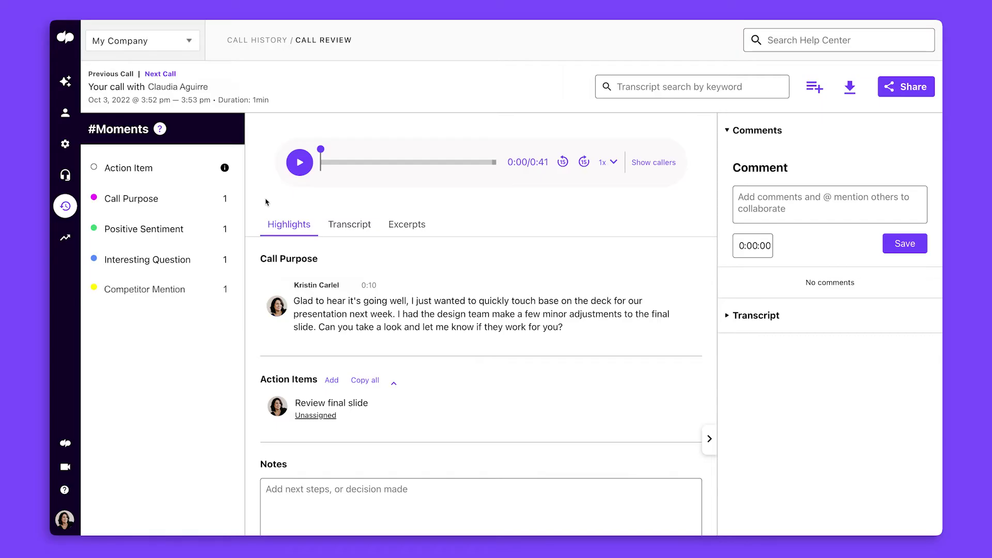
pyautogui.click(300, 163)
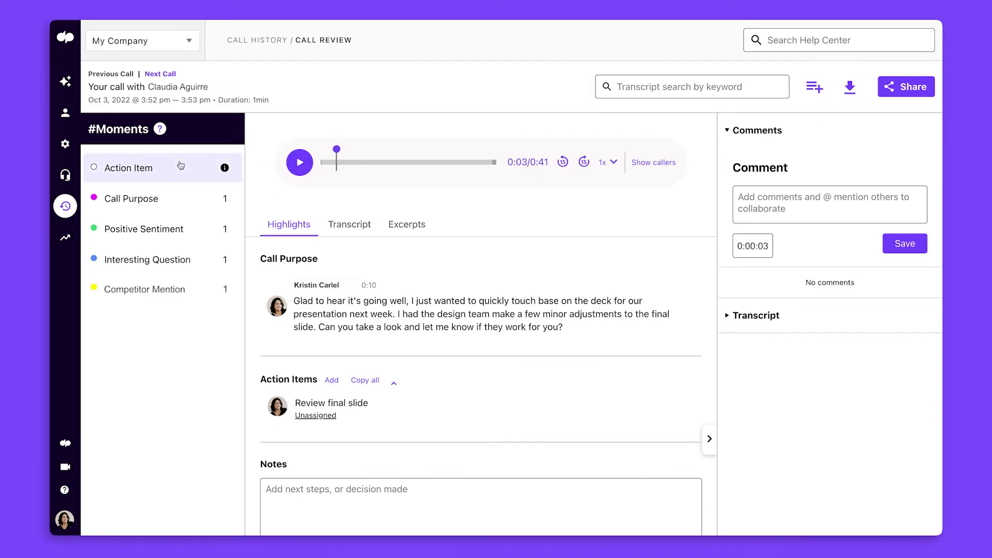
pyautogui.click(180, 198)
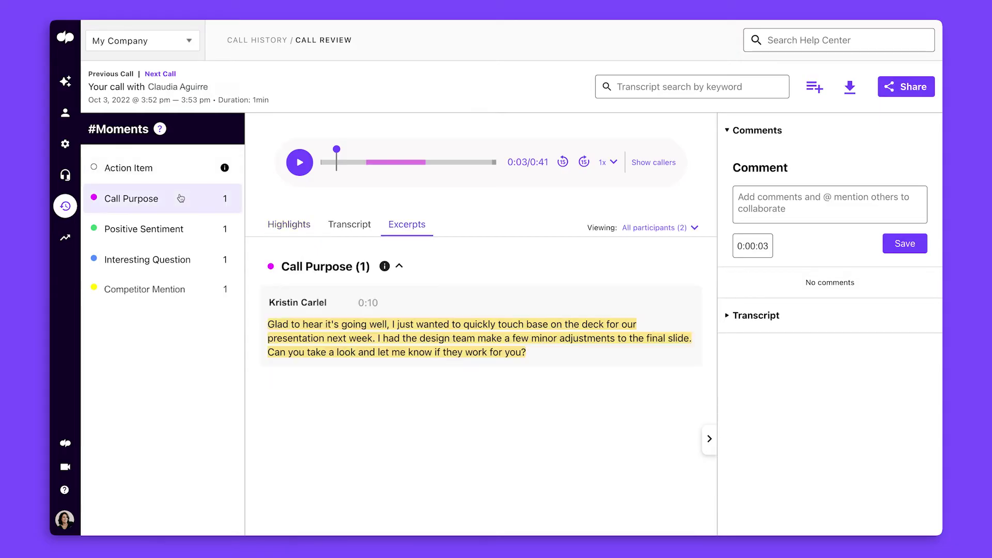
pyautogui.click(177, 227)
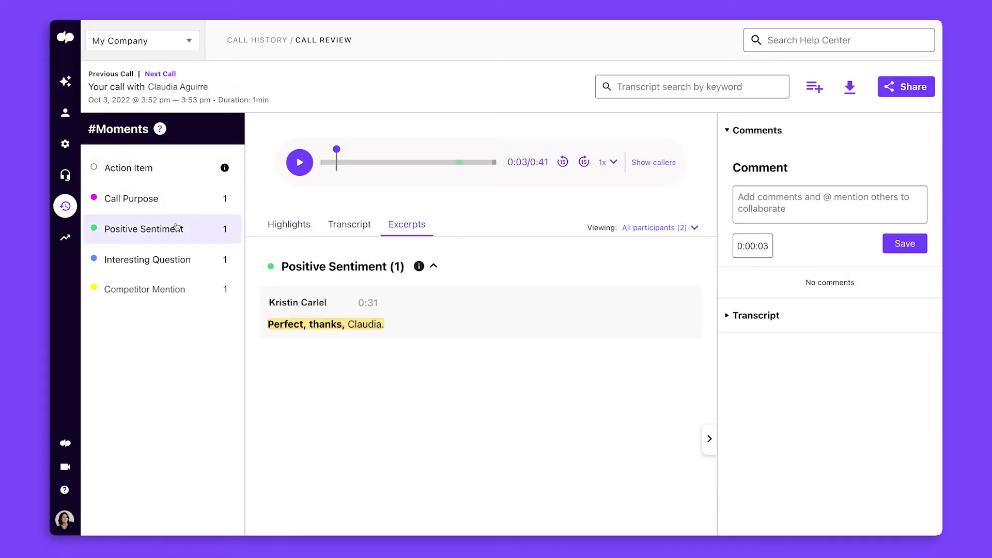
pyautogui.click(177, 228)
pyautogui.click(171, 261)
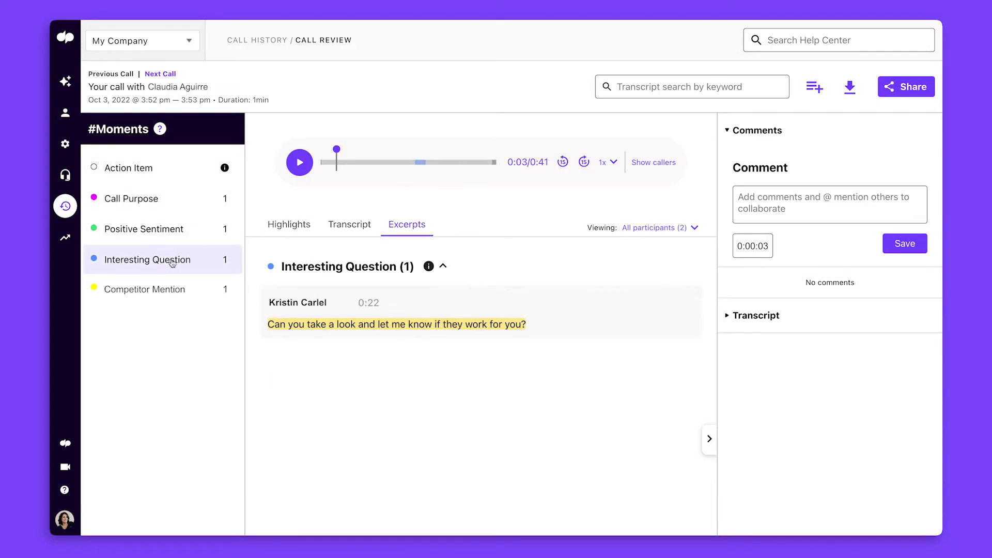
pyautogui.click(171, 262)
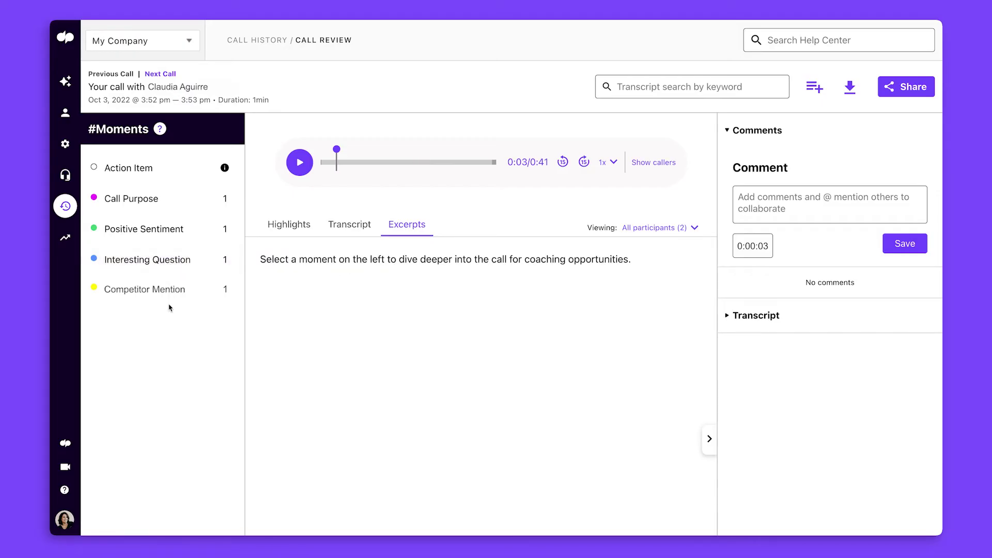
pyautogui.click(349, 228)
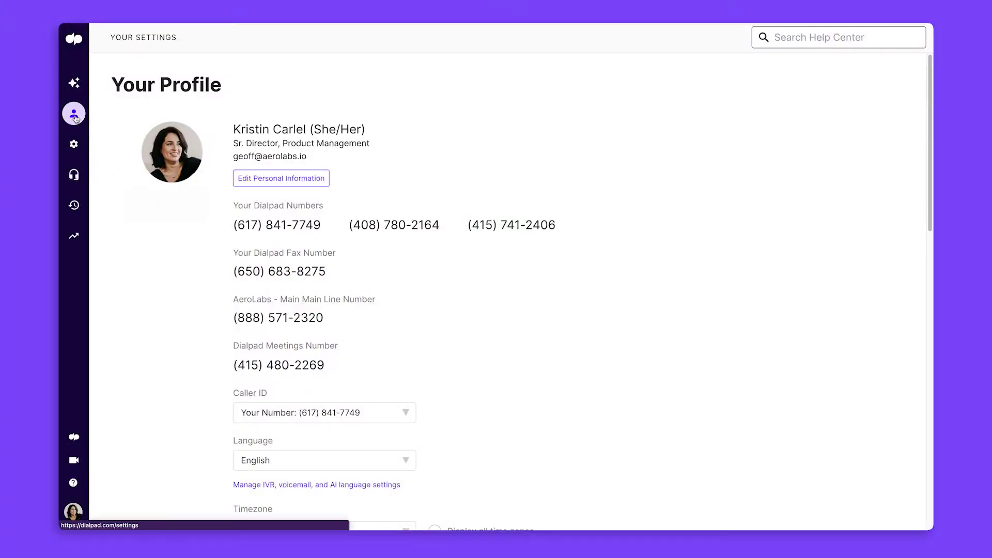
pyautogui.scroll(-5, 116, 213)
pyautogui.scroll(-5, 116, 212)
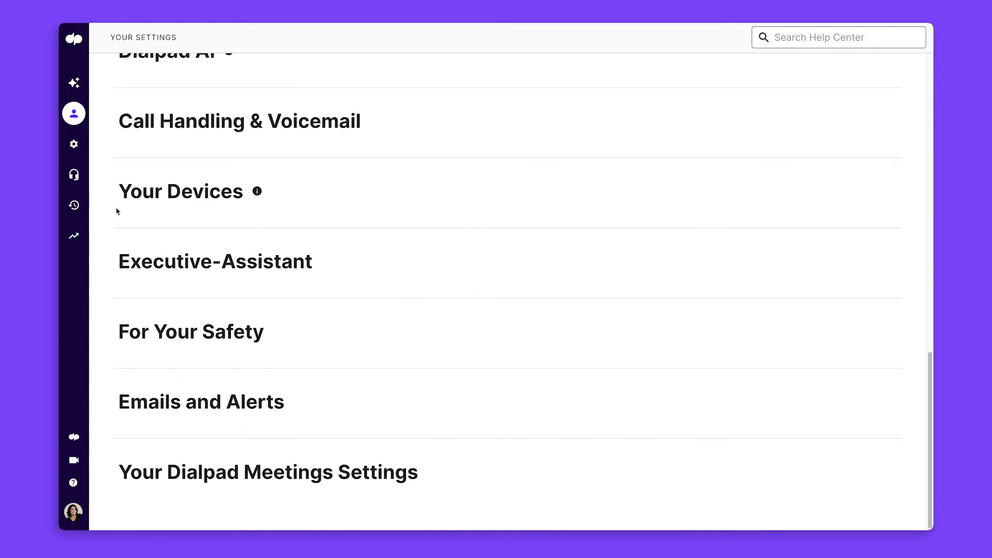
pyautogui.click(129, 448)
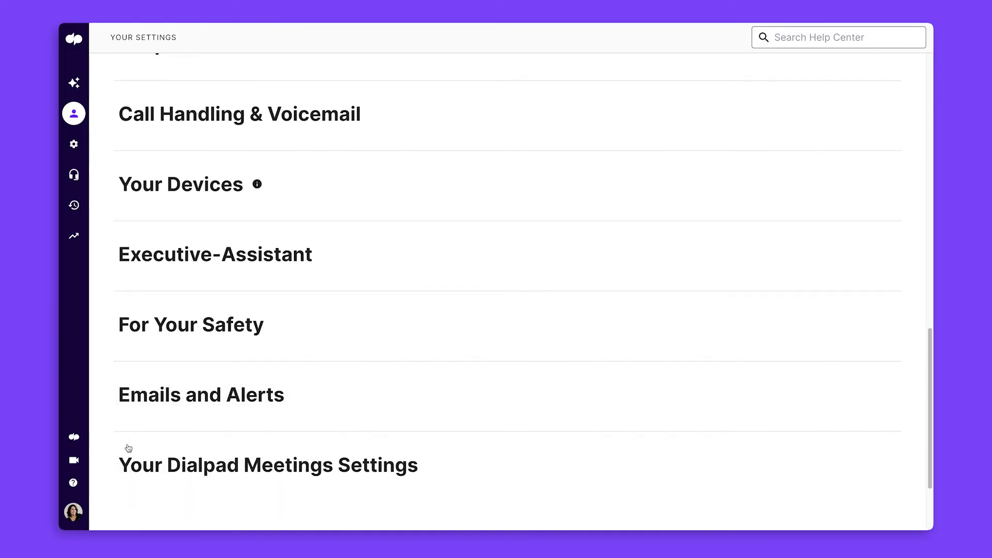
pyautogui.scroll(-2, 115, 398)
pyautogui.scroll(-4, 107, 347)
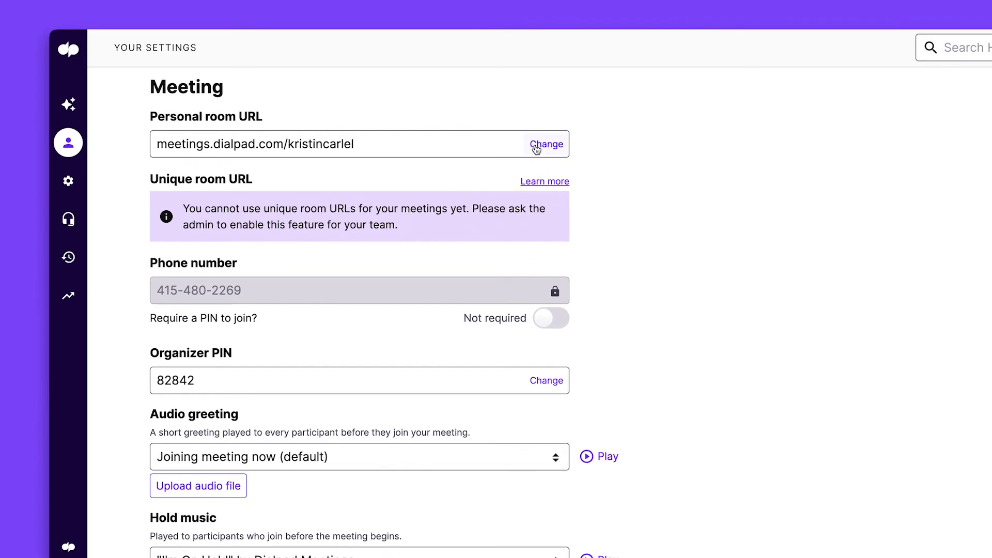
pyautogui.click(540, 144)
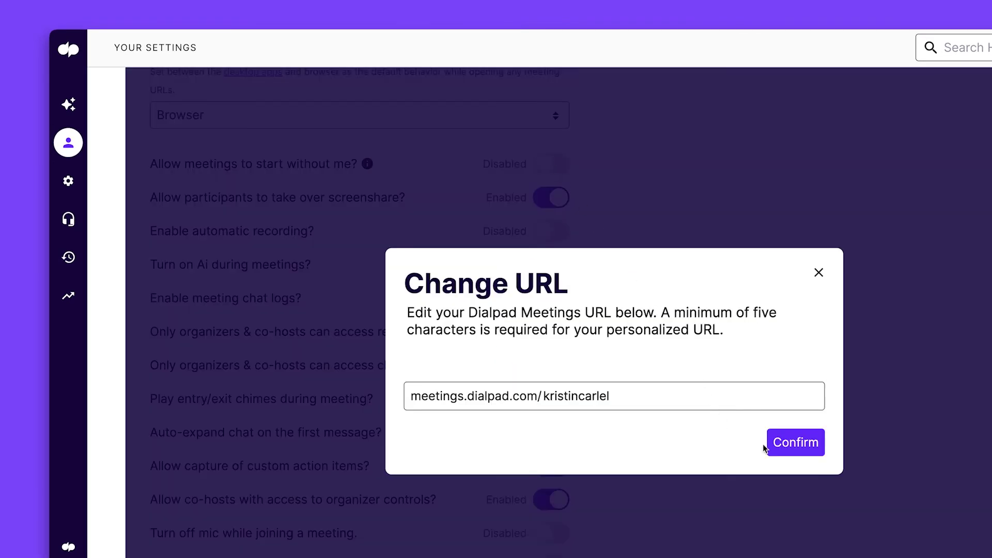
pyautogui.click(778, 446)
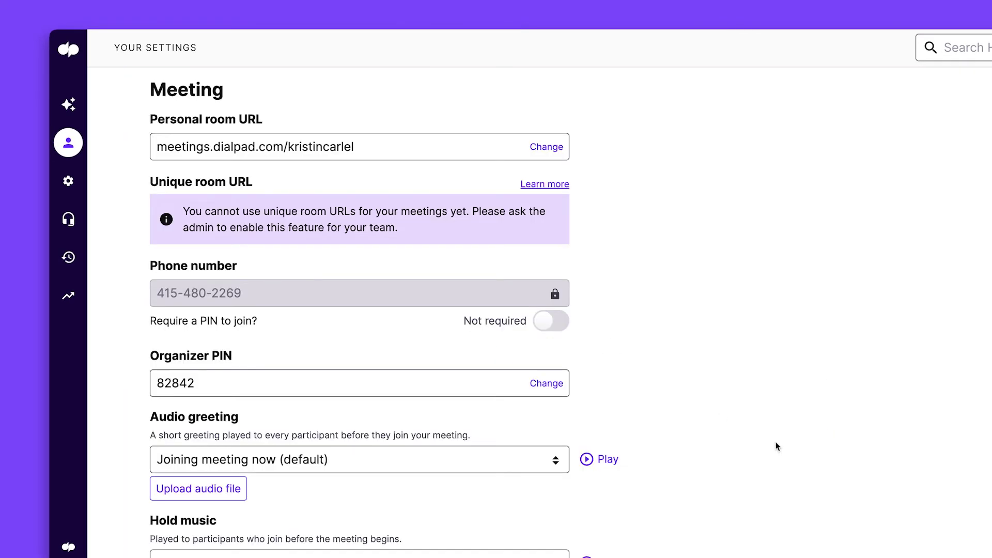
pyautogui.click(546, 324)
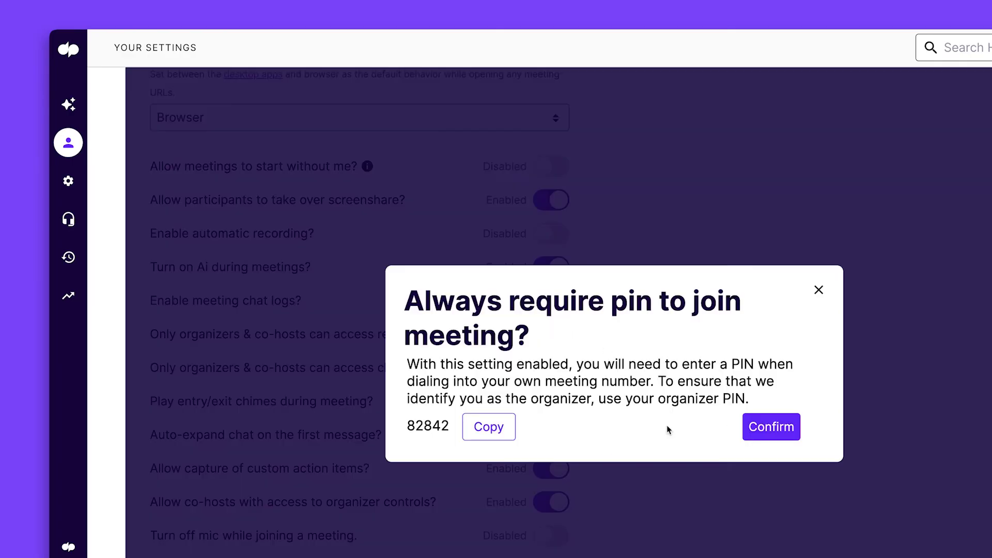
pyautogui.click(488, 426)
pyautogui.click(764, 426)
pyautogui.scroll(-2, 611, 453)
# Step: Set meeting hold music to Wonderblues and auto-lock meetings after 5 minutes
pyautogui.click(604, 321)
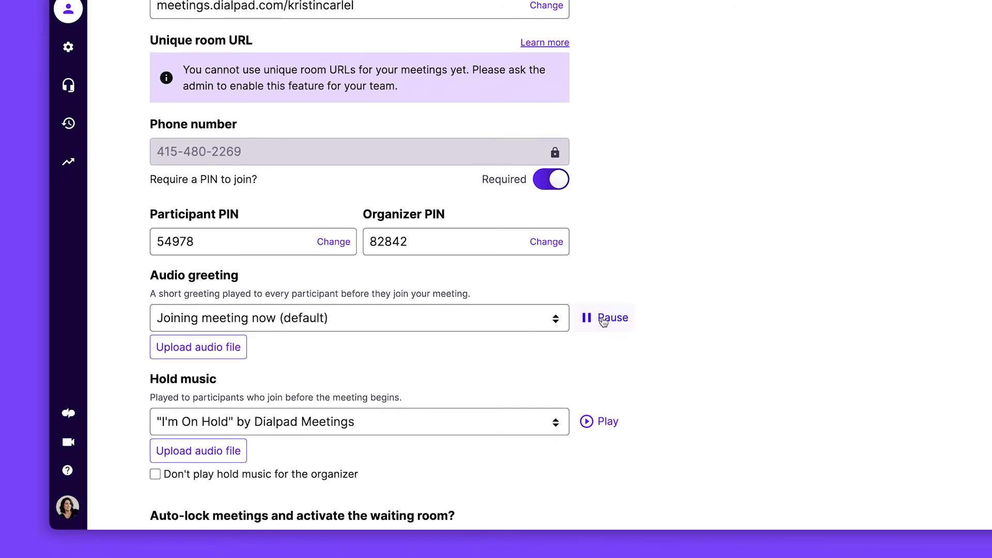
pyautogui.click(560, 424)
pyautogui.click(553, 443)
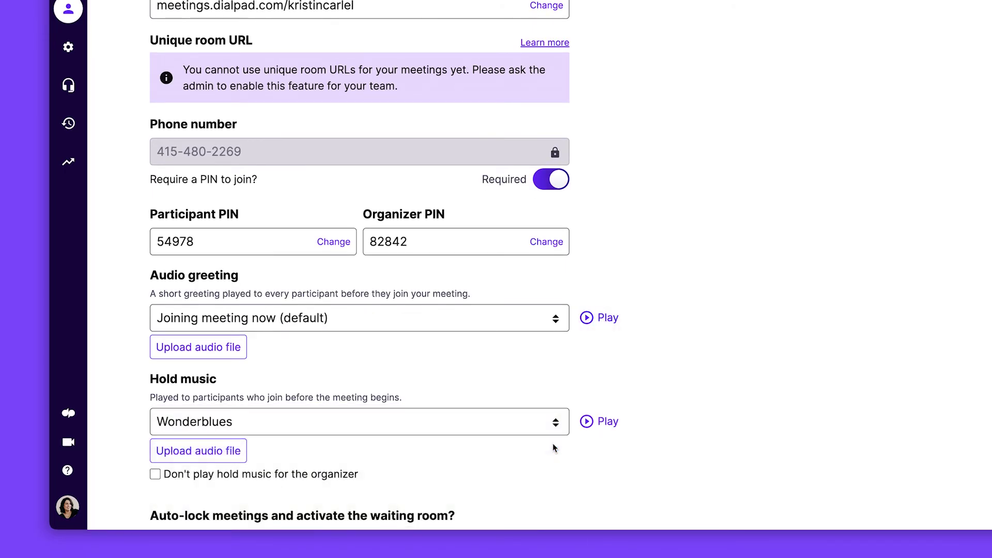
pyautogui.scroll(-1, 651, 458)
pyautogui.scroll(-1, 621, 466)
pyautogui.scroll(-5, 580, 468)
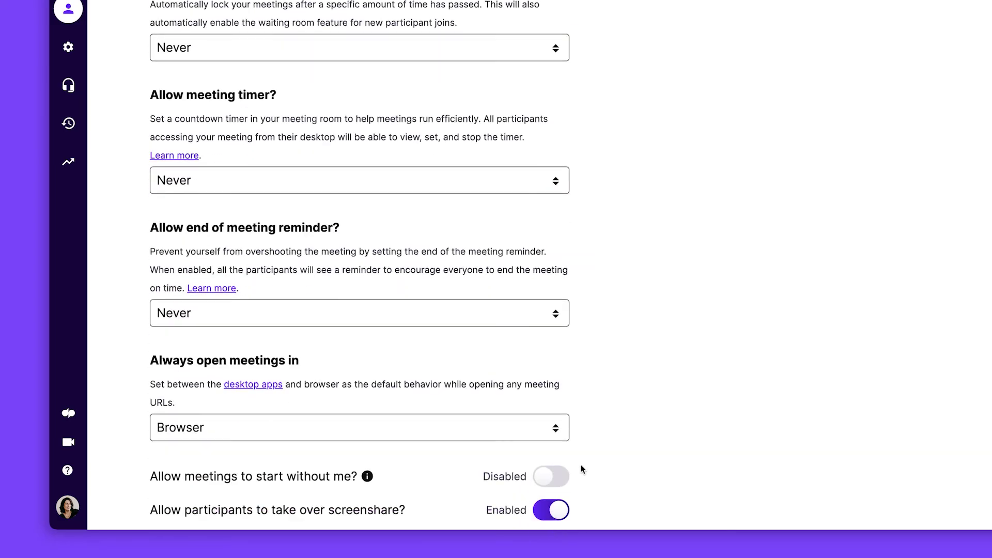
pyautogui.click(460, 130)
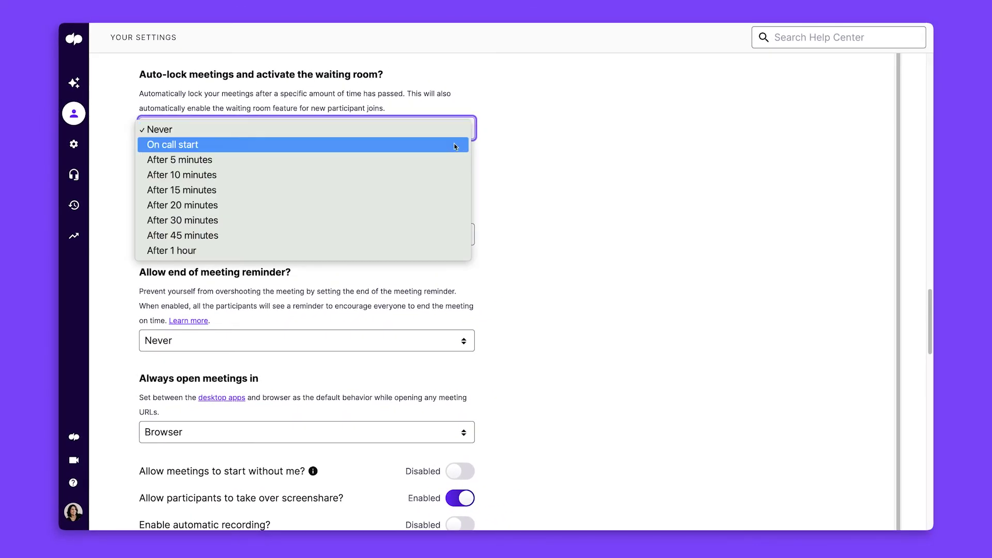
pyautogui.click(453, 161)
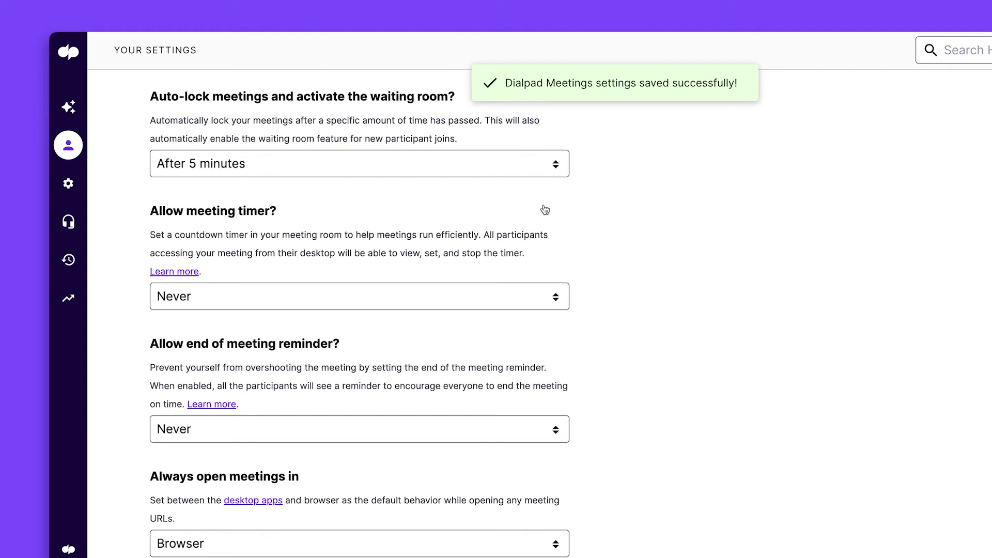
# Step: Allow the meeting timer with audio, remind 5 minutes before the end, and keep opening meetings in the browser
pyautogui.click(556, 297)
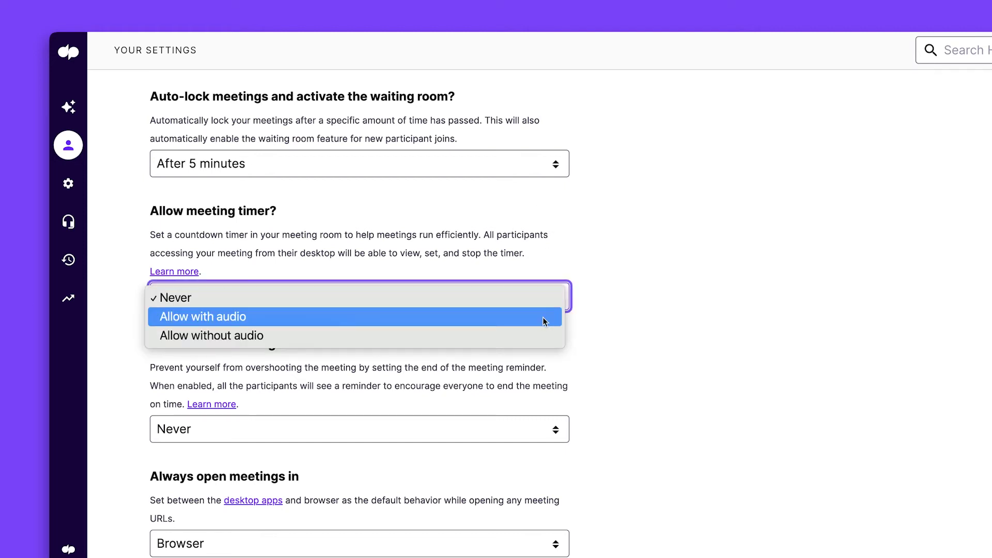
pyautogui.click(543, 316)
pyautogui.click(556, 432)
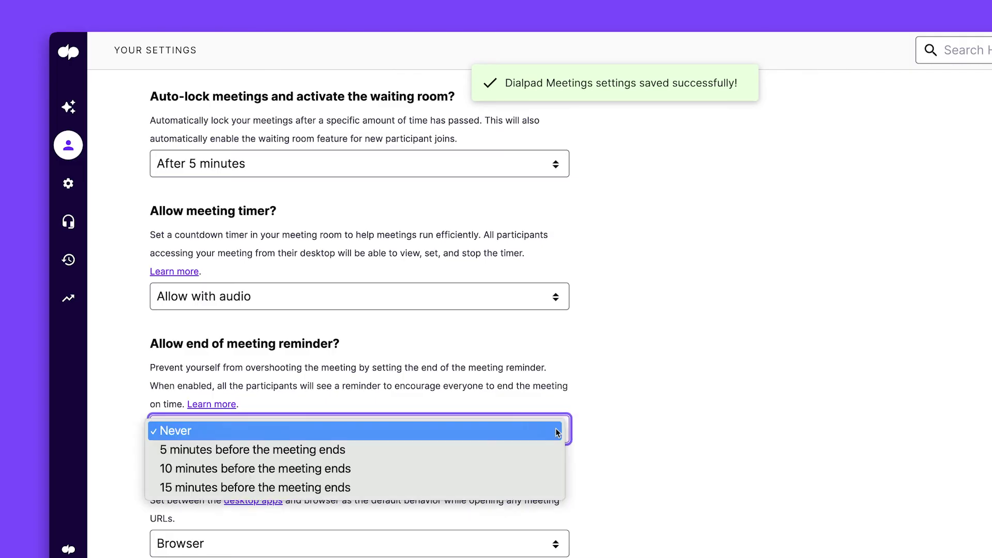
pyautogui.click(553, 450)
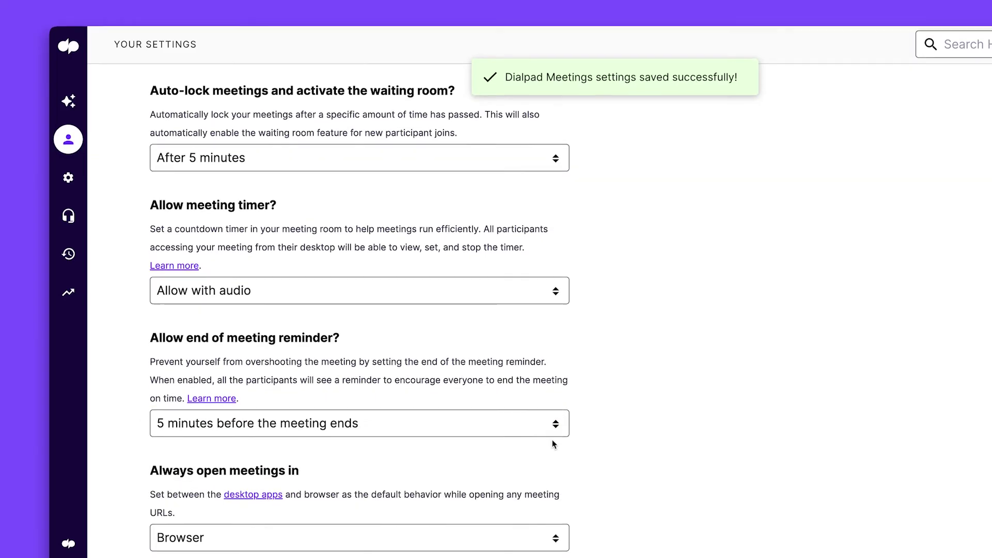
pyautogui.scroll(-2, 552, 442)
pyautogui.scroll(-2, 552, 460)
pyautogui.click(555, 412)
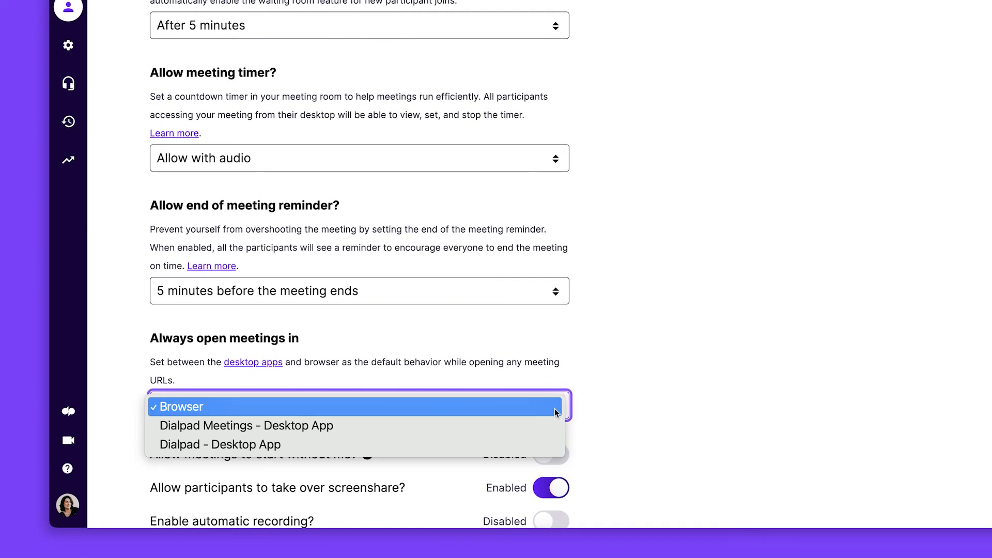
pyautogui.click(592, 394)
pyautogui.scroll(-3, 593, 393)
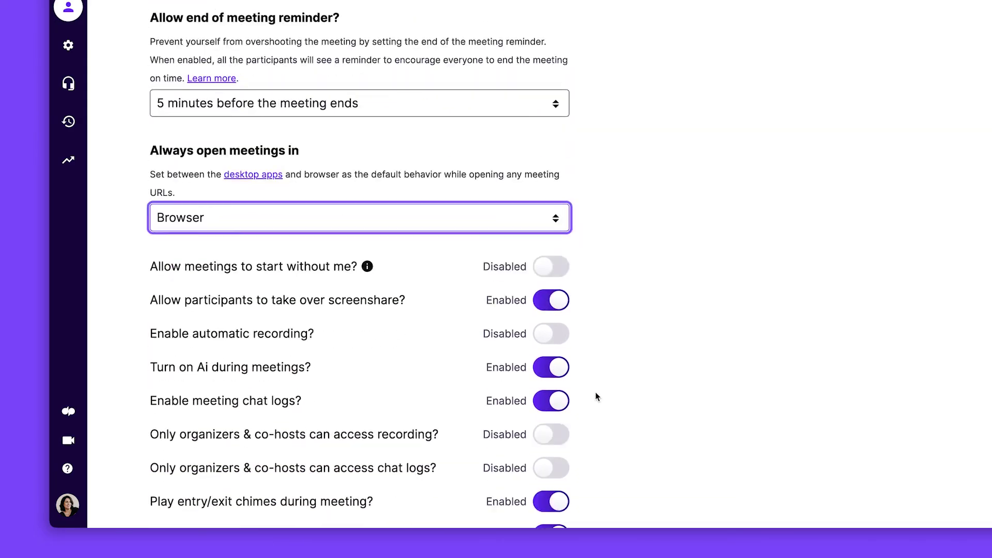
pyautogui.scroll(-3, 595, 392)
pyautogui.scroll(-1, 609, 390)
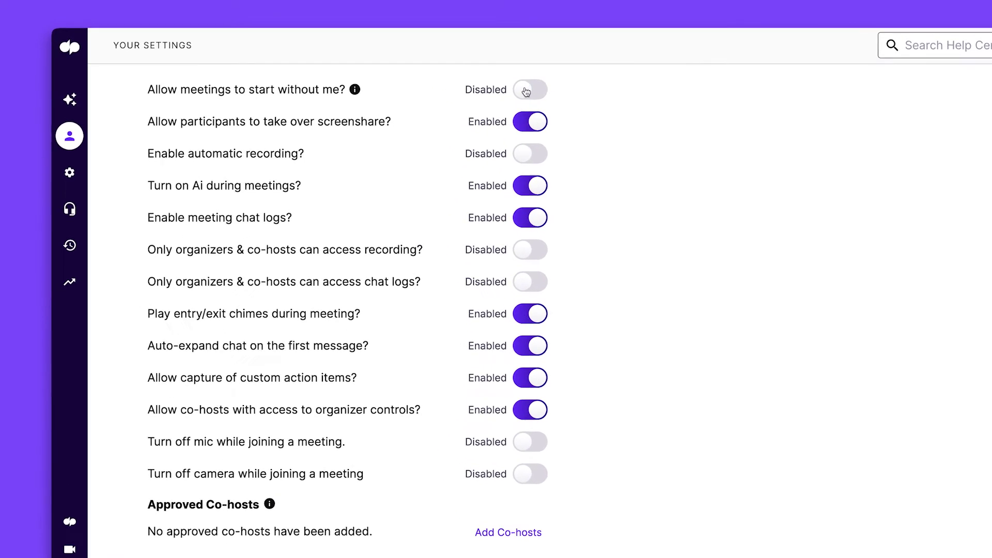
# Step: Turn on starting meetings without the organizer and automatic recording, adding no co-hosts
pyautogui.click(458, 75)
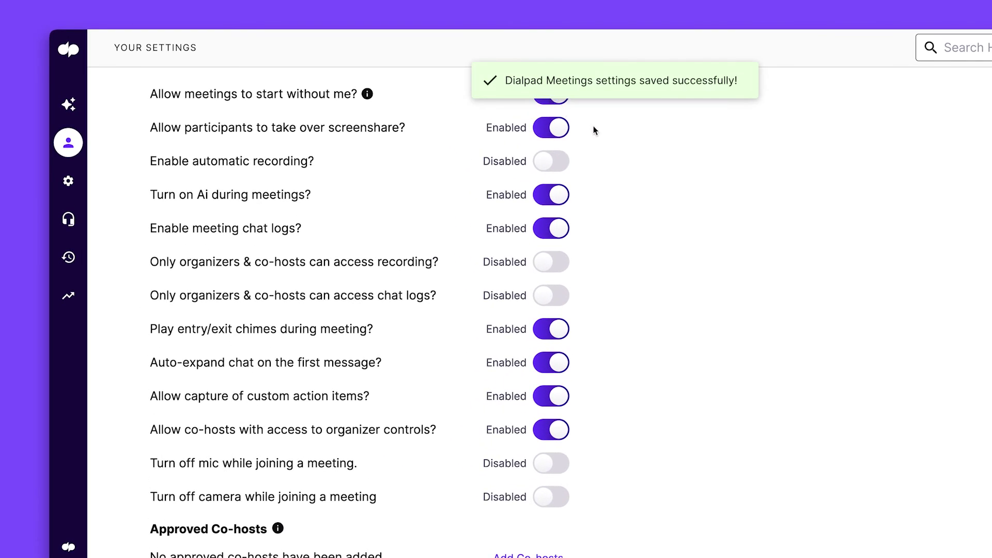
pyautogui.click(545, 169)
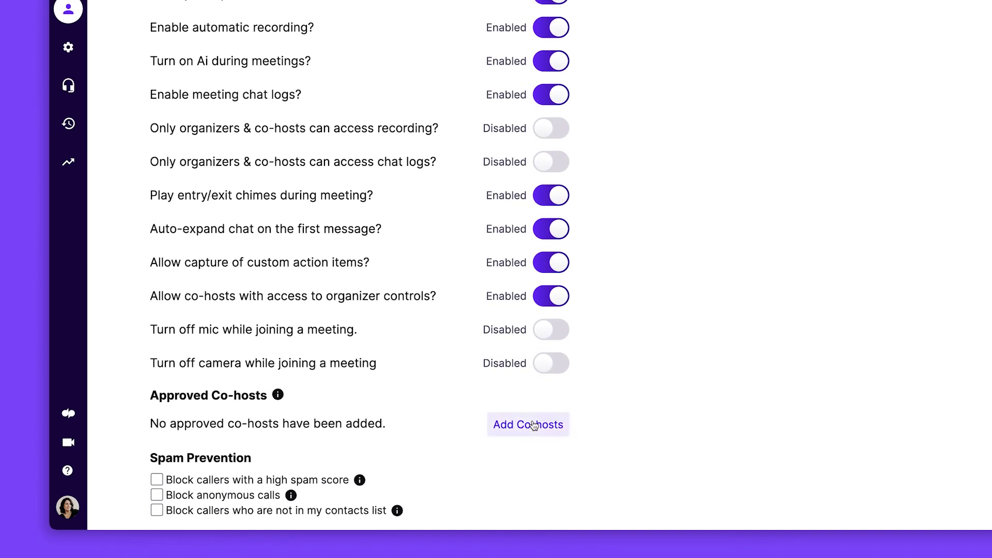
pyautogui.click(534, 425)
pyautogui.click(533, 292)
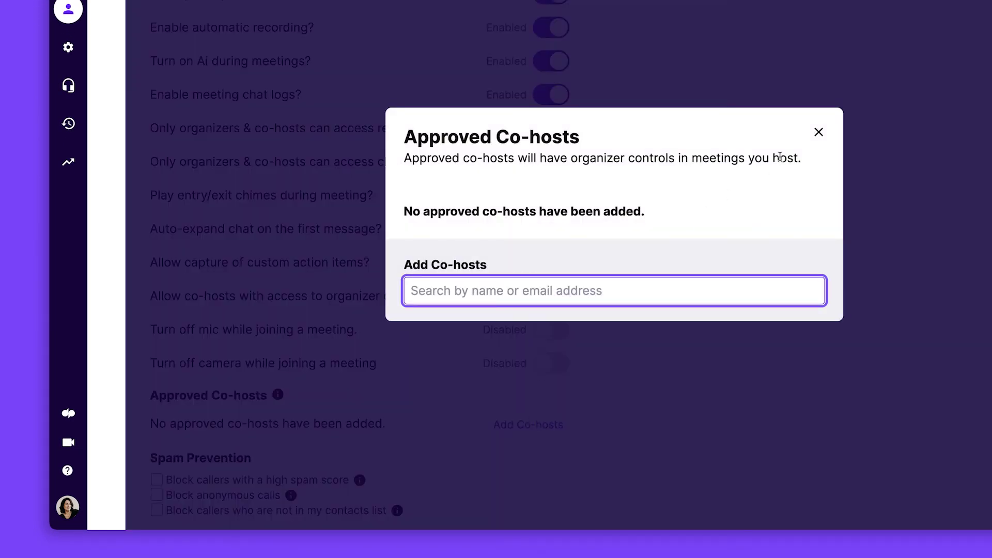
pyautogui.click(819, 132)
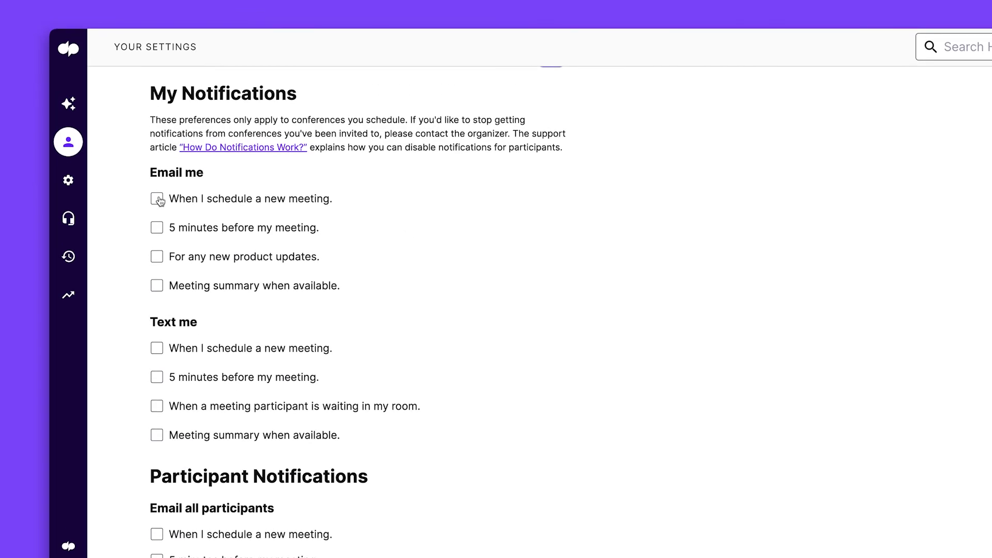
# Step: Check Email me when I schedule, Text me when a participant waits, and Text all participants
pyautogui.click(157, 200)
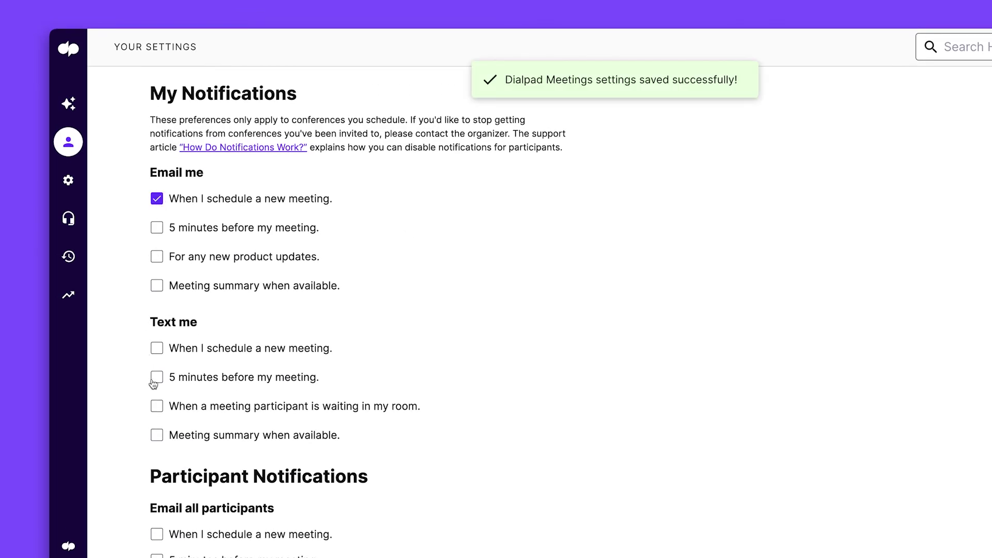
pyautogui.click(158, 407)
pyautogui.scroll(-2, 125, 412)
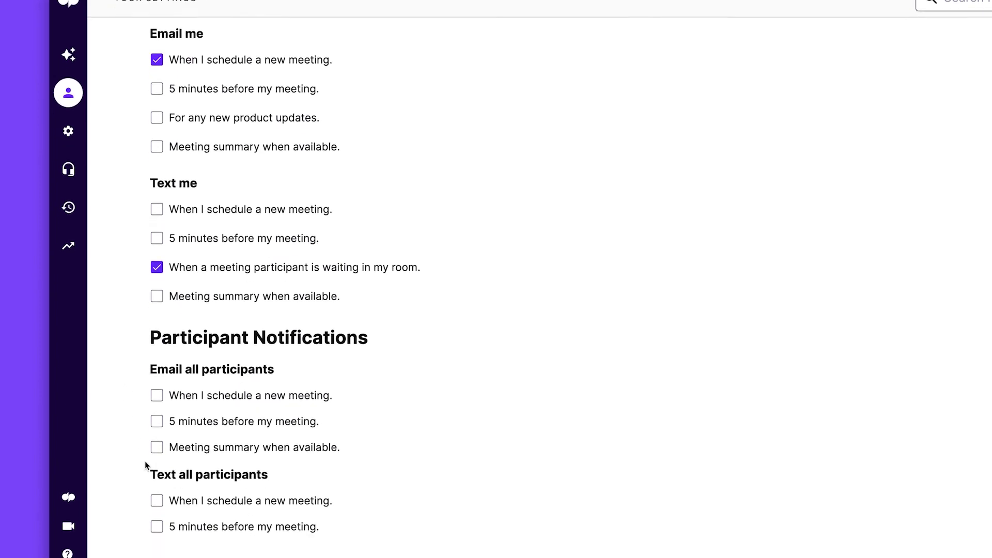
pyautogui.click(157, 418)
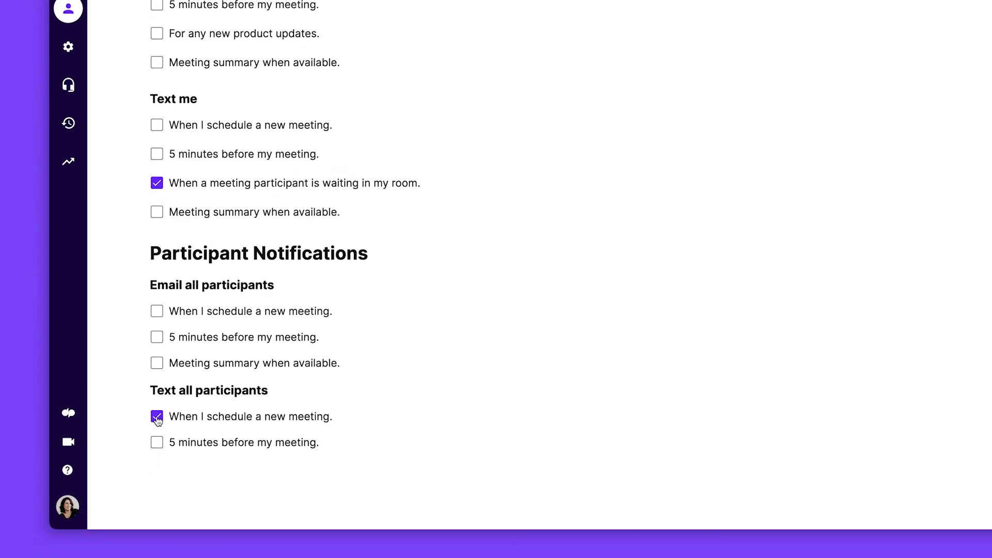